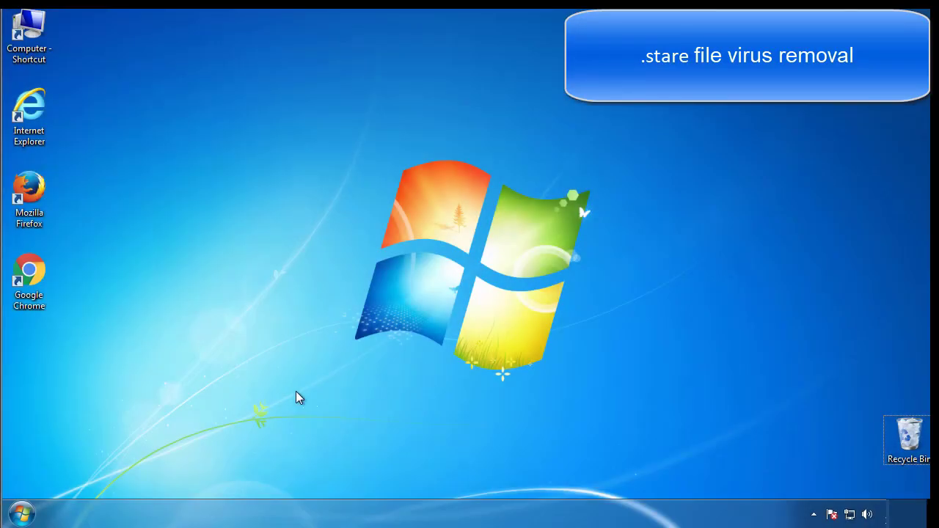
- Enable Safe boot with the Minimal option in System Configuration, restart the computer, and dismiss the safe mode help window
{"action": "left_click", "coordinate": [30, 514]}
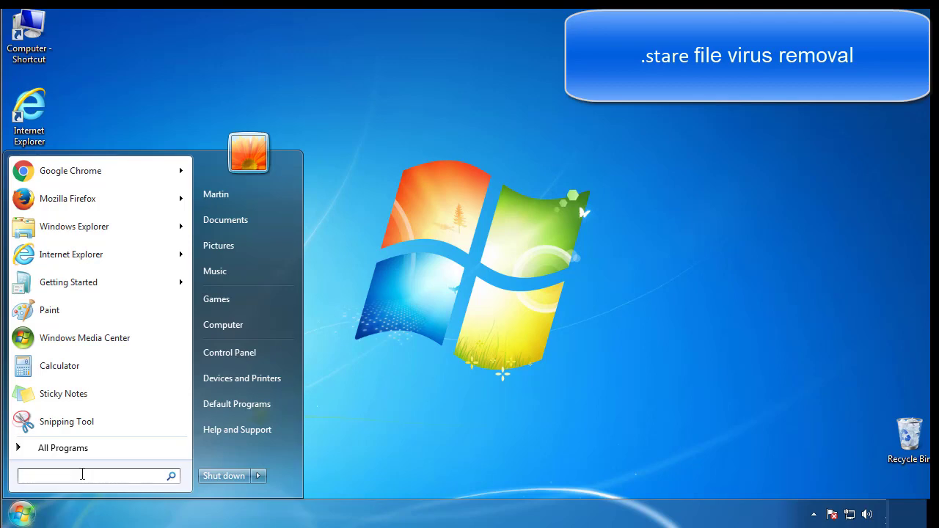
{"action": "type", "text": "msconfig"}
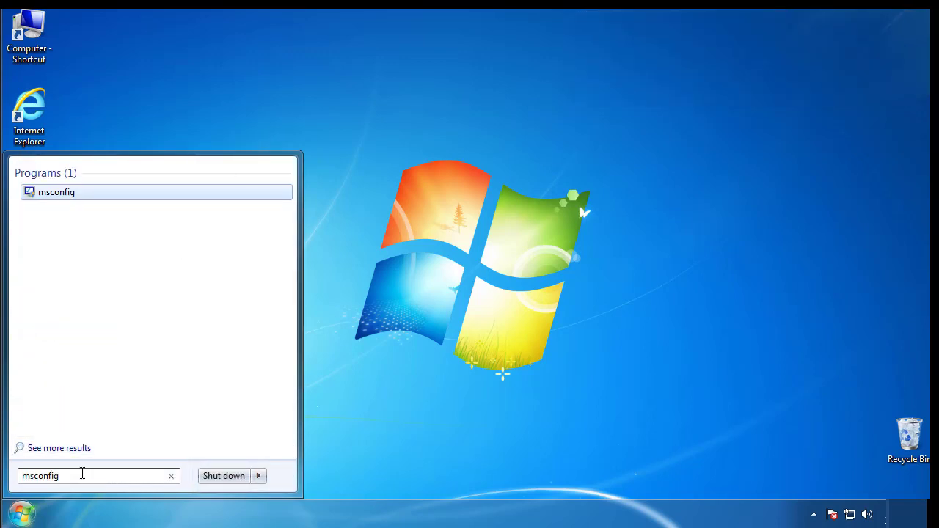
{"action": "key", "text": "Return"}
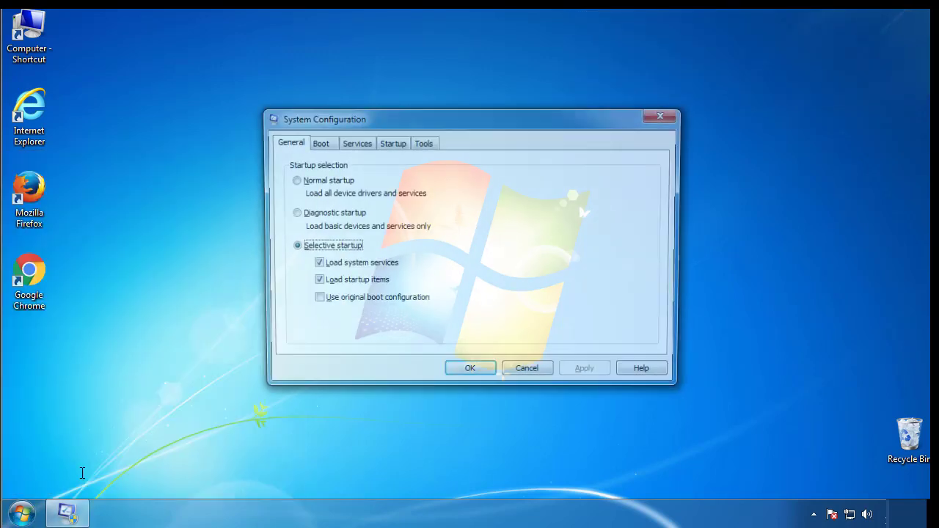
{"action": "left_click", "coordinate": [317, 143]}
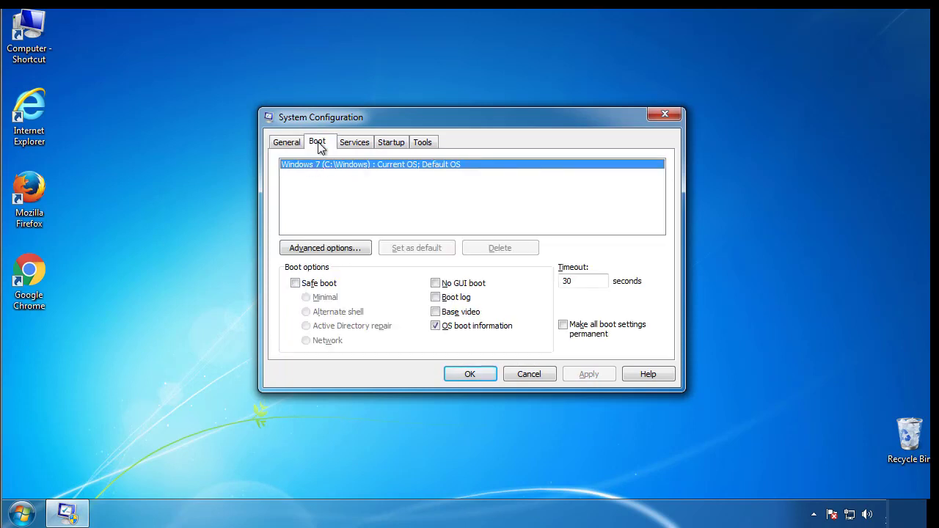
{"action": "left_click", "coordinate": [295, 283]}
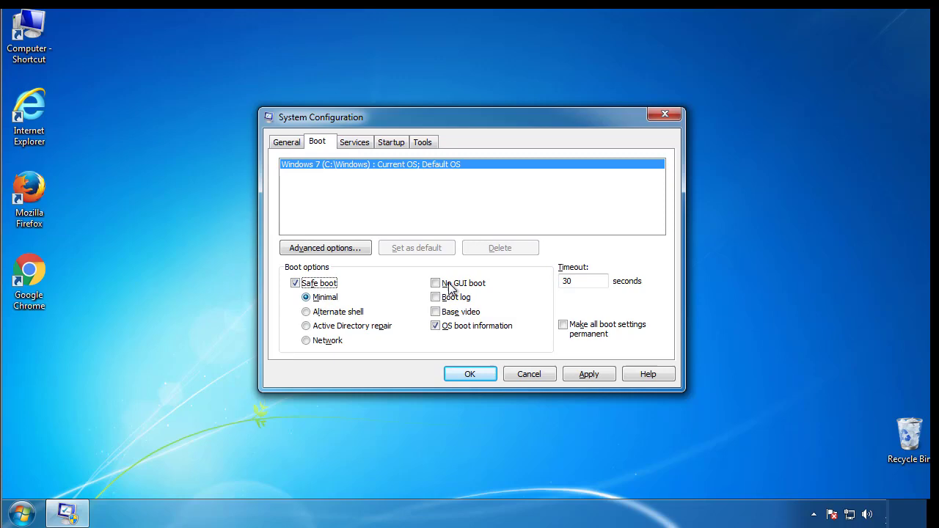
{"action": "left_click", "coordinate": [477, 375]}
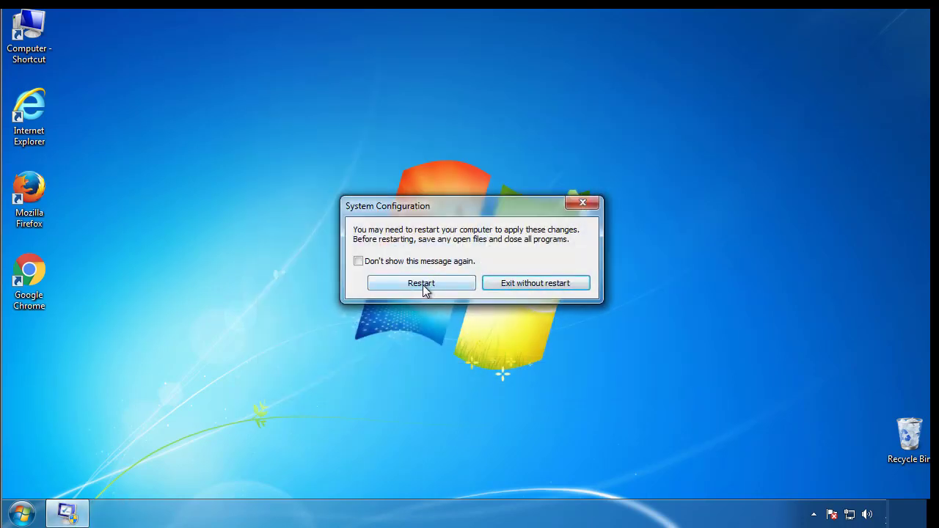
{"action": "left_click", "coordinate": [423, 288]}
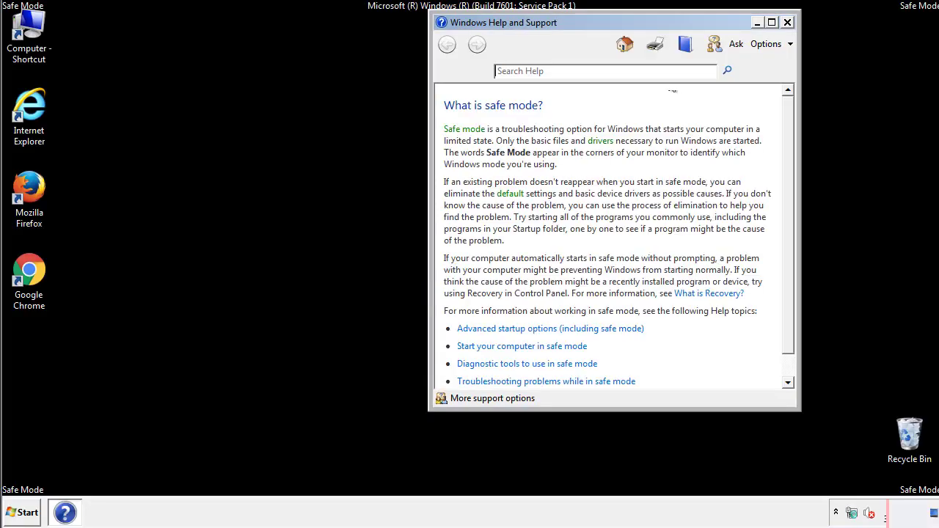
{"action": "left_click", "coordinate": [788, 22]}
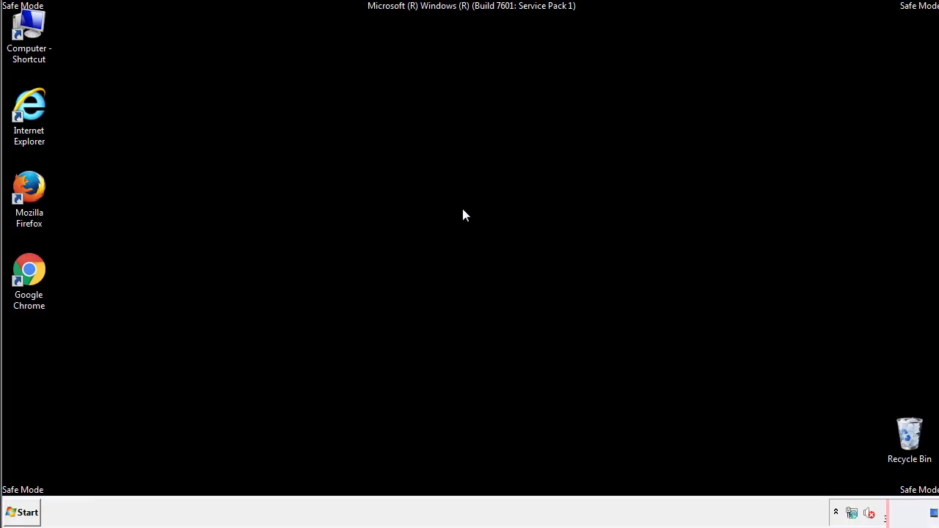
- Apply the Control Panel folder option that shows hidden files, folders, and drives, and close the Control Panel
{"action": "left_click", "coordinate": [28, 512]}
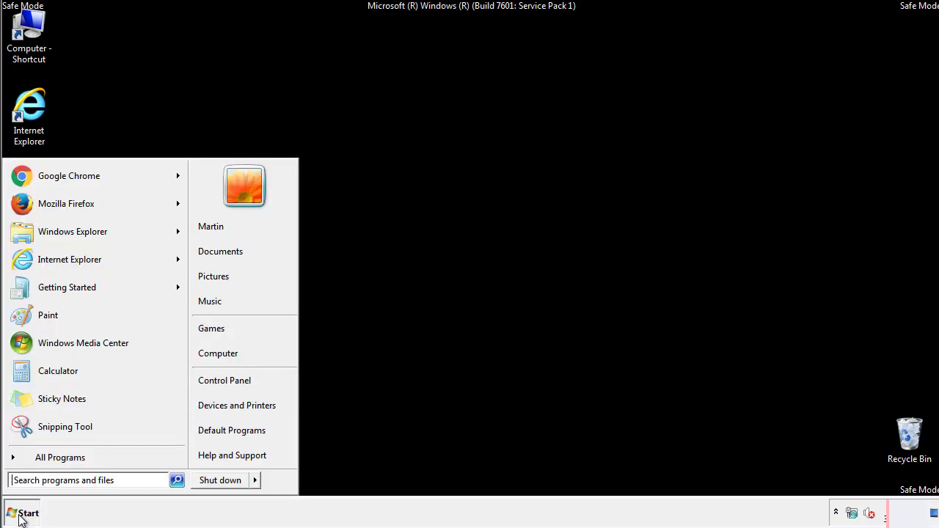
{"action": "left_click", "coordinate": [234, 380]}
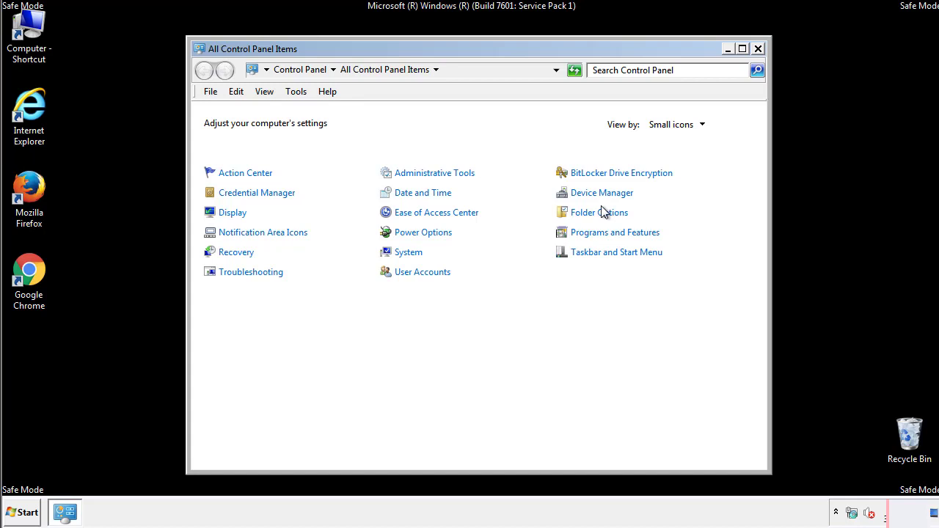
{"action": "left_click", "coordinate": [601, 213]}
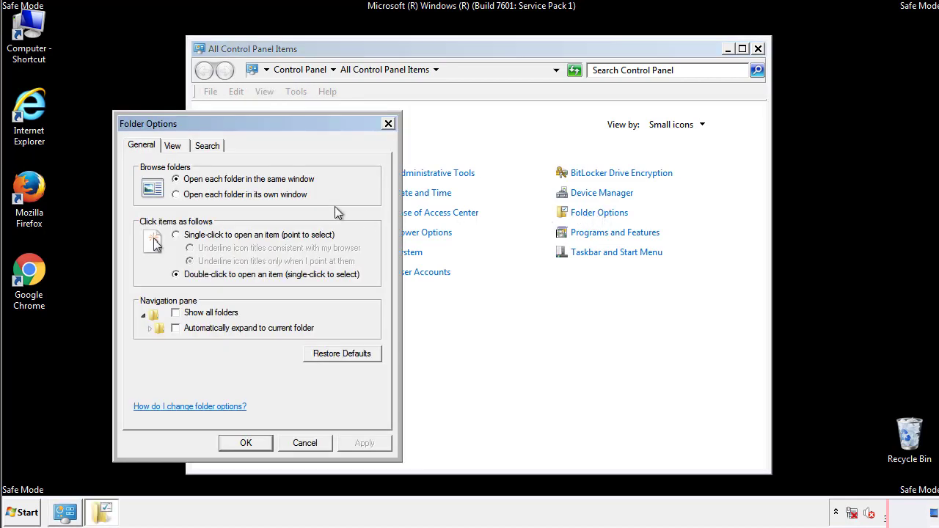
{"action": "left_click", "coordinate": [174, 147]}
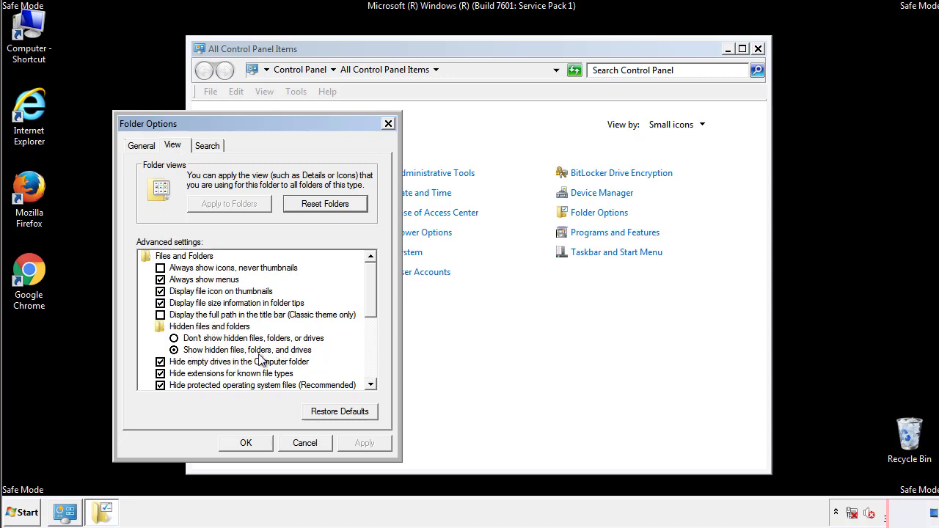
{"action": "left_click", "coordinate": [253, 441]}
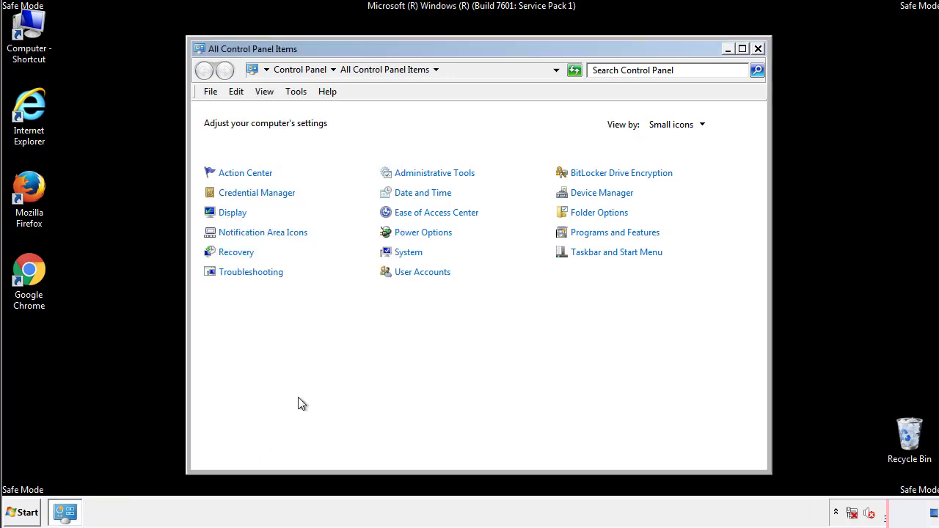
{"action": "left_click", "coordinate": [758, 48]}
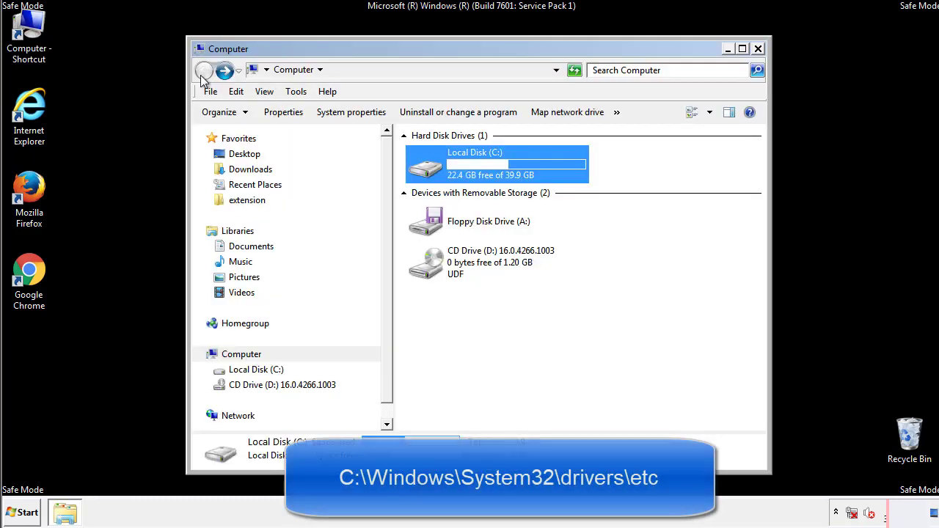
- Browse to the folder C:\Windows\System32\drivers\etc
{"action": "double_click", "coordinate": [38, 26]}
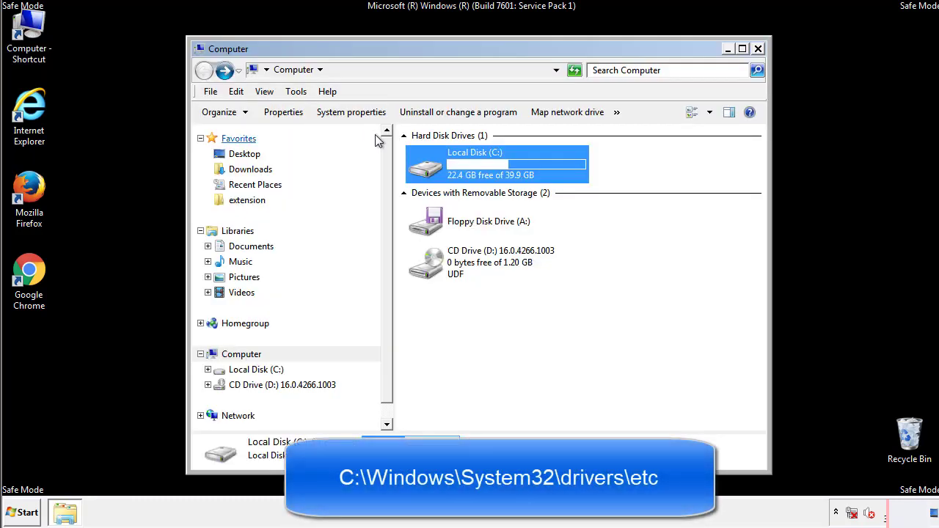
{"action": "double_click", "coordinate": [424, 167]}
{"action": "left_click", "coordinate": [428, 271]}
{"action": "double_click", "coordinate": [429, 271]}
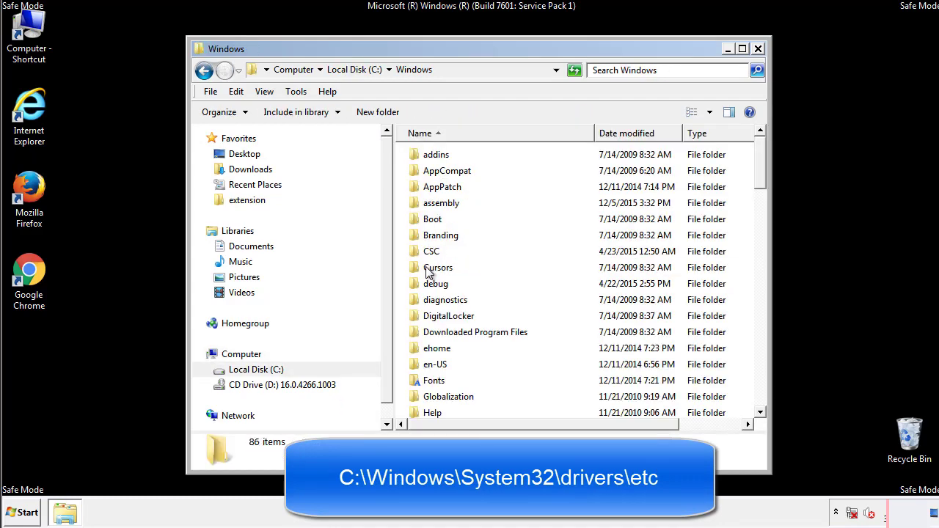
{"action": "scroll", "coordinate": [432, 331], "scroll_direction": "down", "scroll_amount": 2}
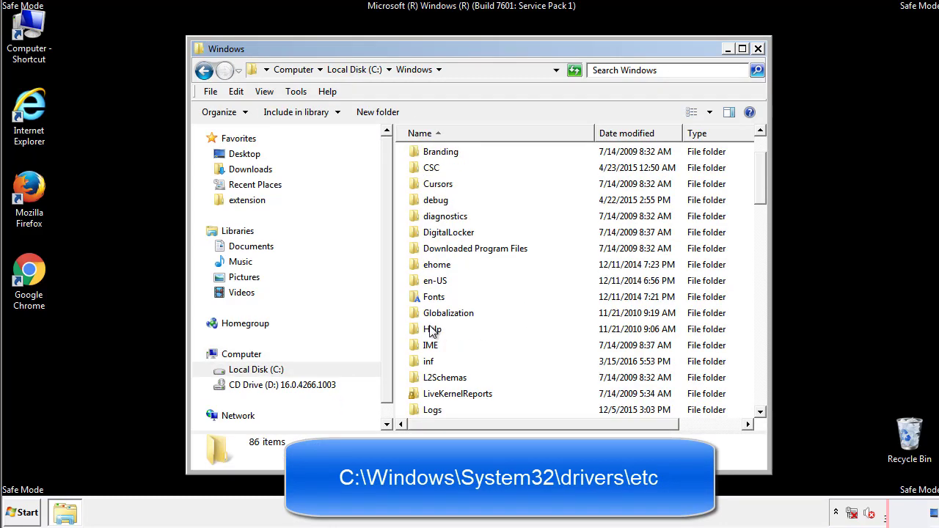
{"action": "scroll", "coordinate": [432, 332], "scroll_direction": "down", "scroll_amount": 7}
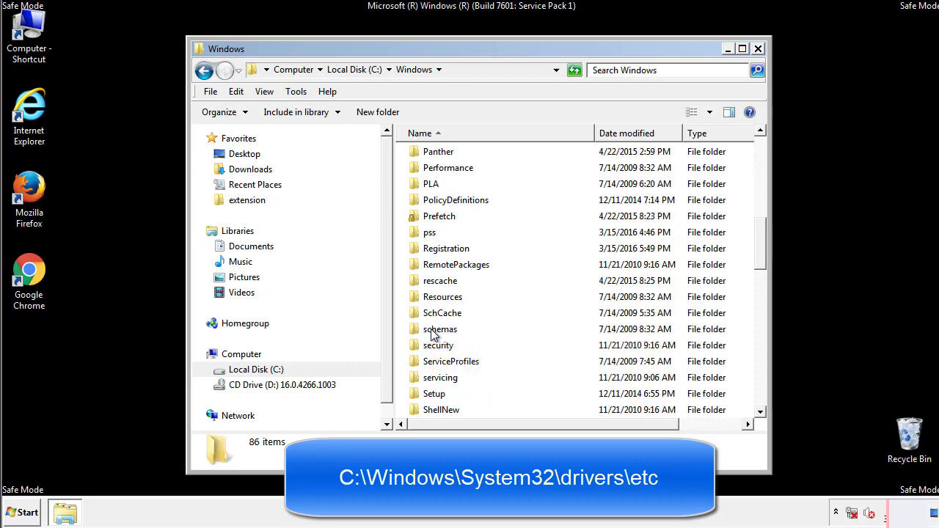
{"action": "scroll", "coordinate": [433, 334], "scroll_direction": "down", "scroll_amount": 2}
{"action": "double_click", "coordinate": [446, 380]}
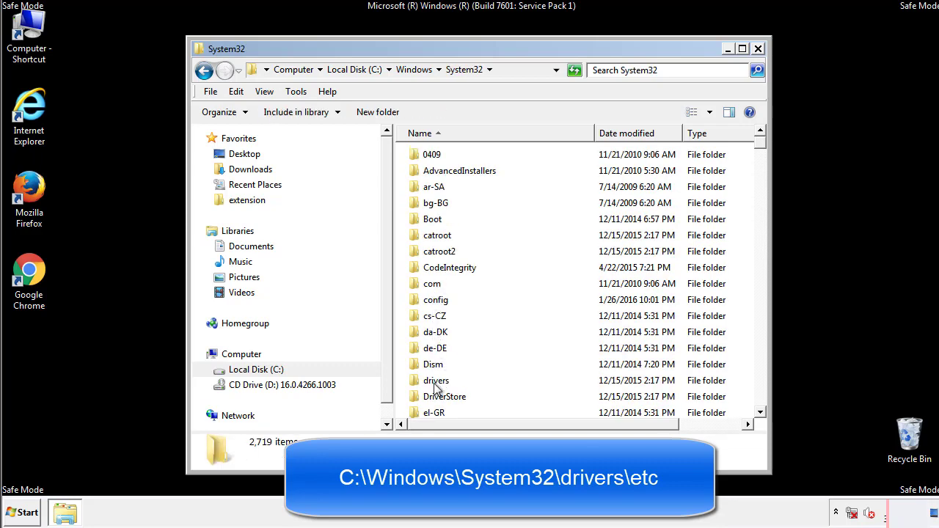
{"action": "double_click", "coordinate": [436, 381]}
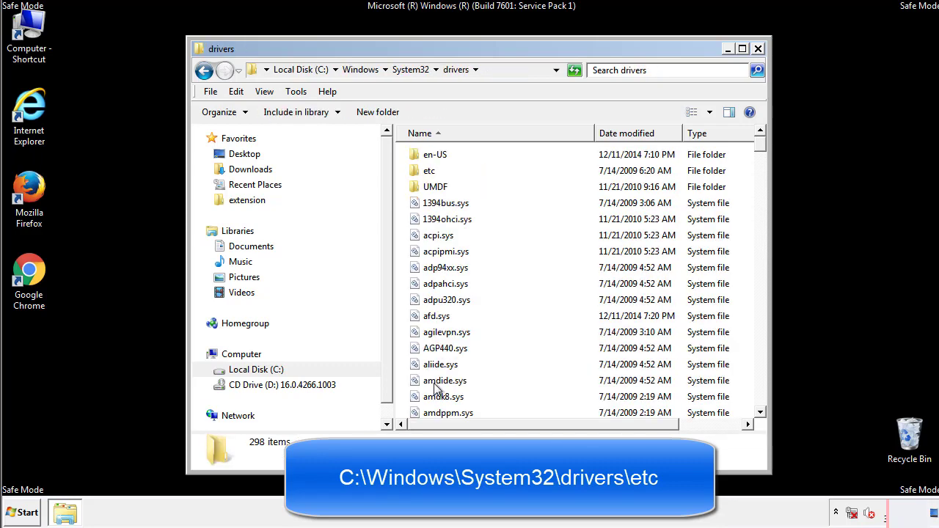
{"action": "double_click", "coordinate": [422, 177]}
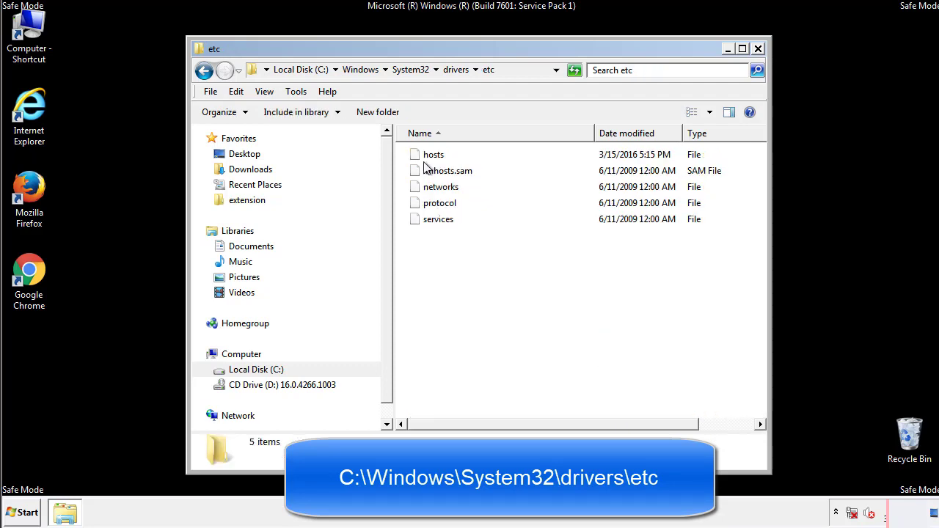
- Open the hosts file with Notepad and move its window so that the full text is in view
{"action": "double_click", "coordinate": [425, 156]}
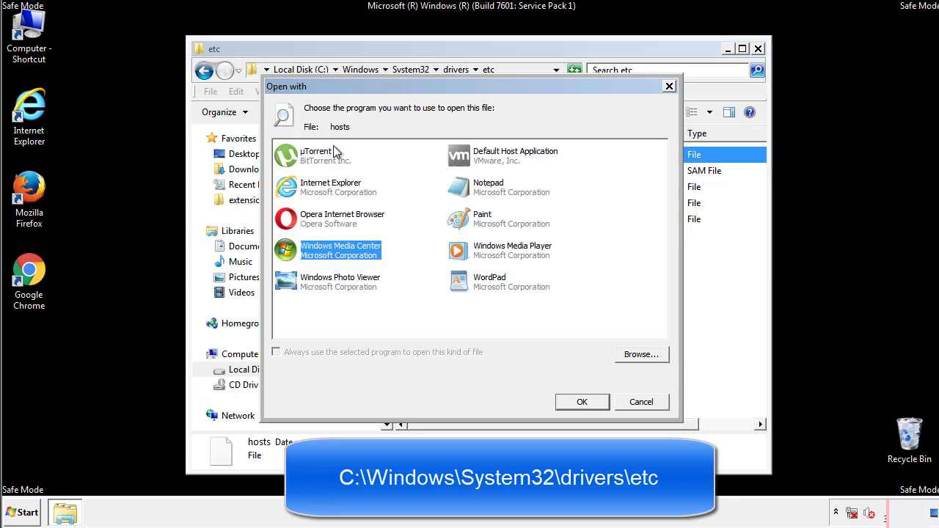
{"action": "left_click", "coordinate": [475, 193]}
{"action": "left_click", "coordinate": [581, 402]}
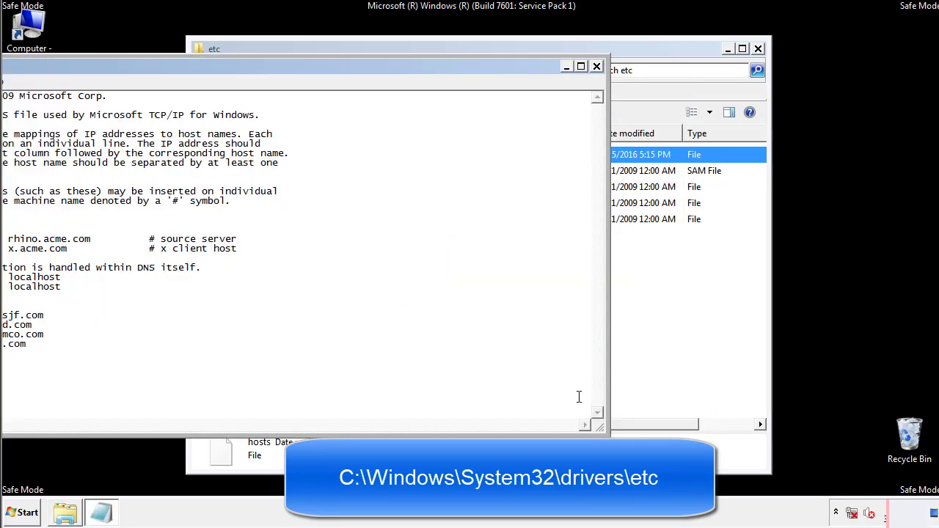
{"action": "left_click_drag", "start_coordinate": [384, 66], "coordinate": [597, 80]}
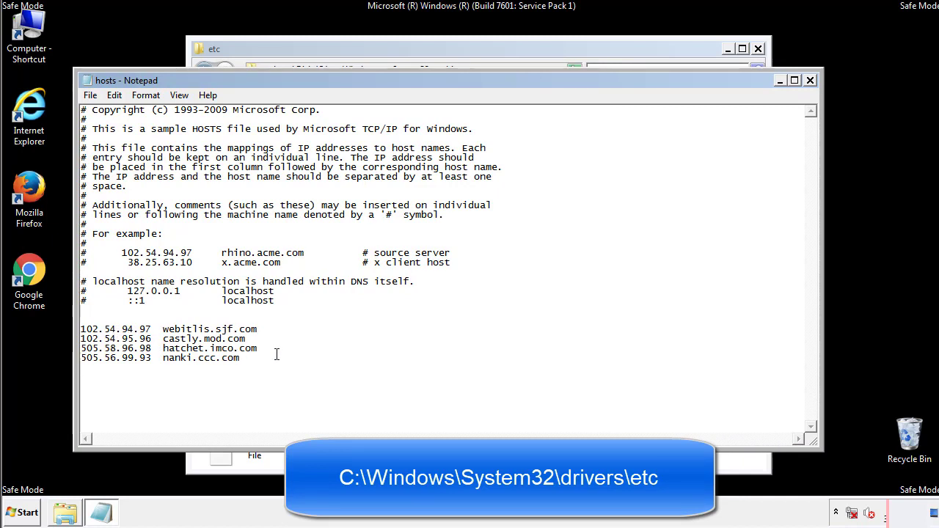
- Delete the four IP-to-host entries below the localhost lines in the hosts file, save it, and close the file and its folder
{"action": "left_click_drag", "start_coordinate": [262, 360], "coordinate": [81, 328]}
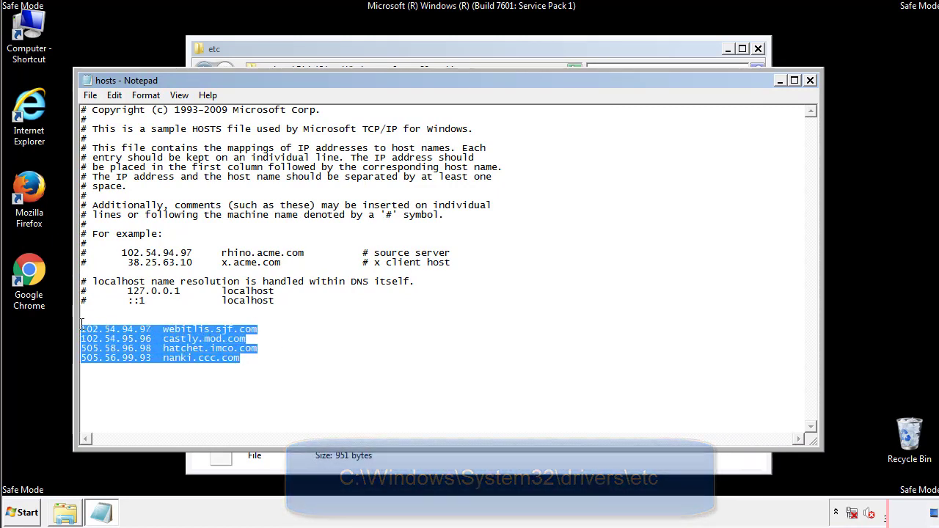
{"action": "key", "text": "Delete"}
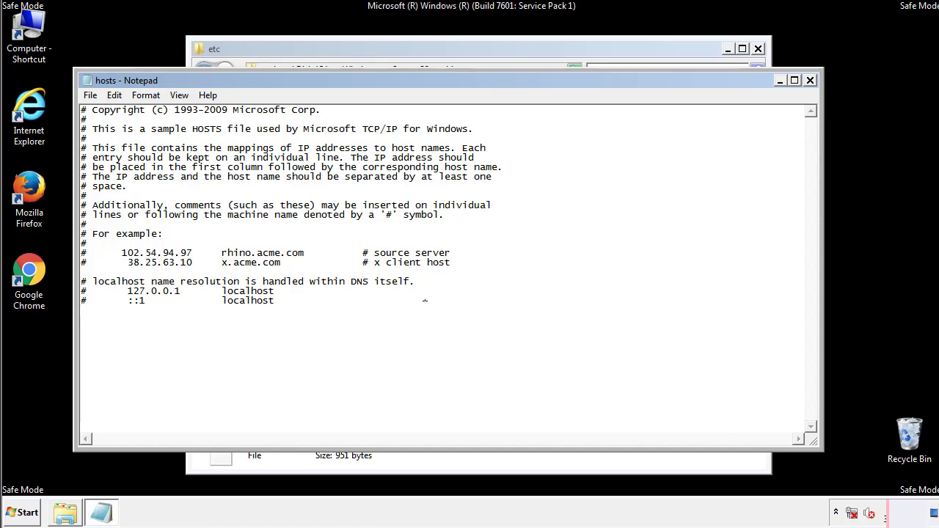
{"action": "left_click", "coordinate": [811, 81]}
{"action": "left_click", "coordinate": [414, 268]}
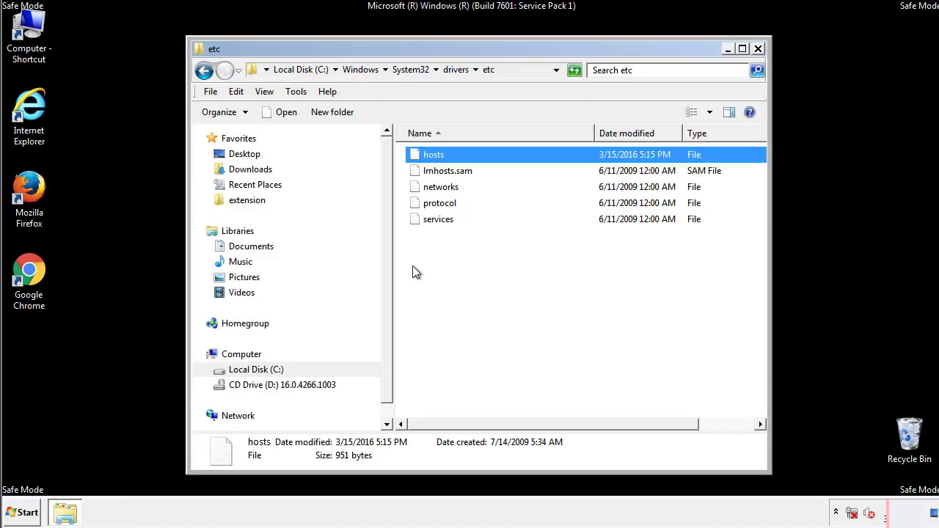
{"action": "left_click", "coordinate": [413, 272]}
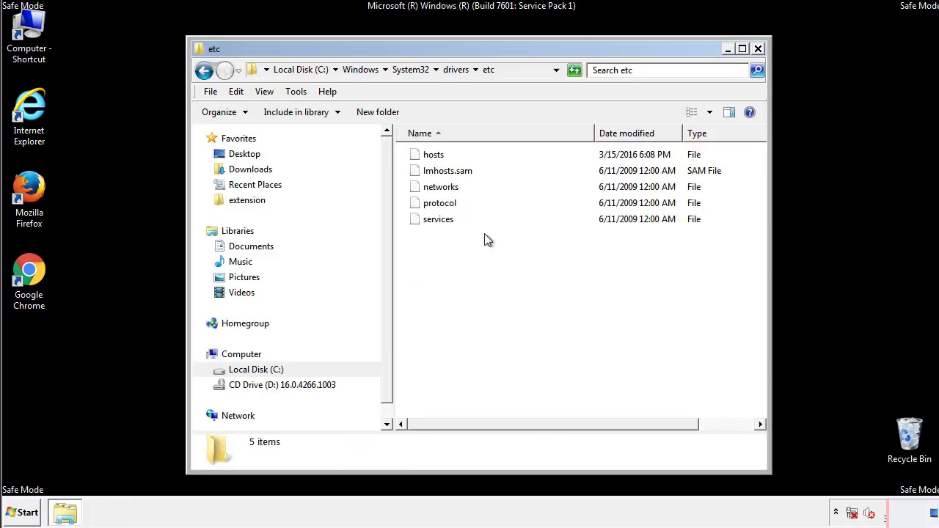
{"action": "left_click", "coordinate": [758, 50]}
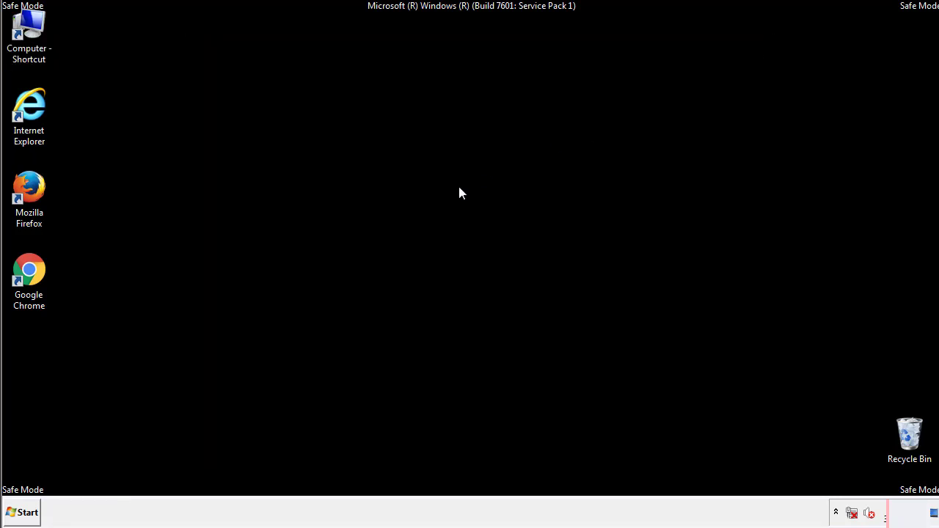
- Open the Startup programs folder in a file window
{"action": "left_click", "coordinate": [22, 512]}
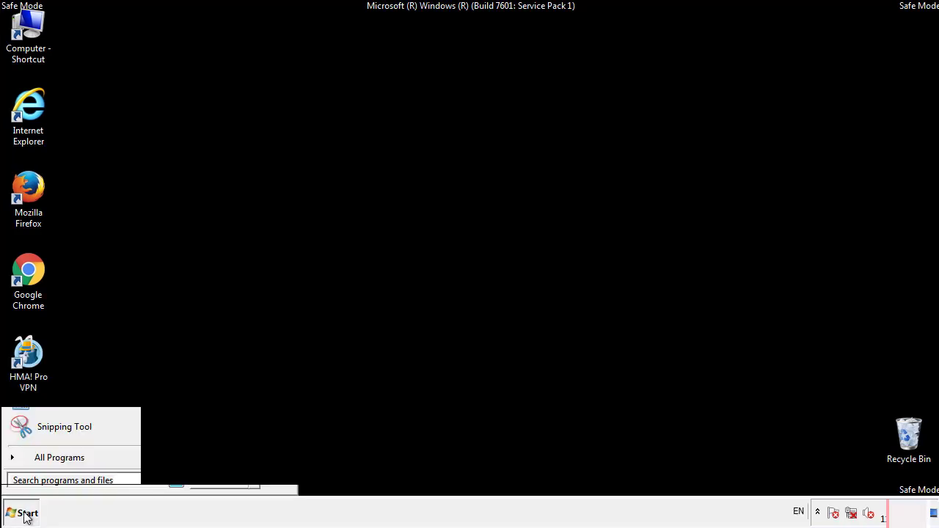
{"action": "left_click", "coordinate": [42, 463]}
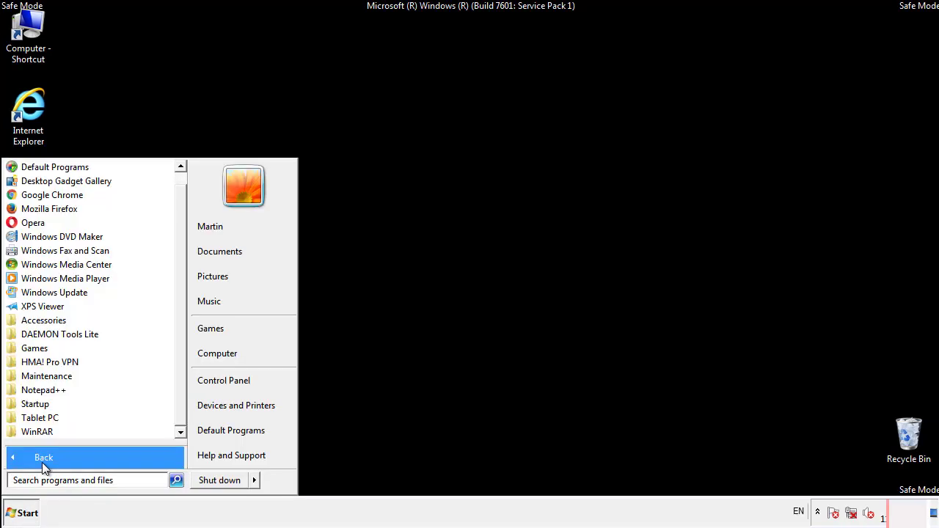
{"action": "right_click", "coordinate": [40, 404]}
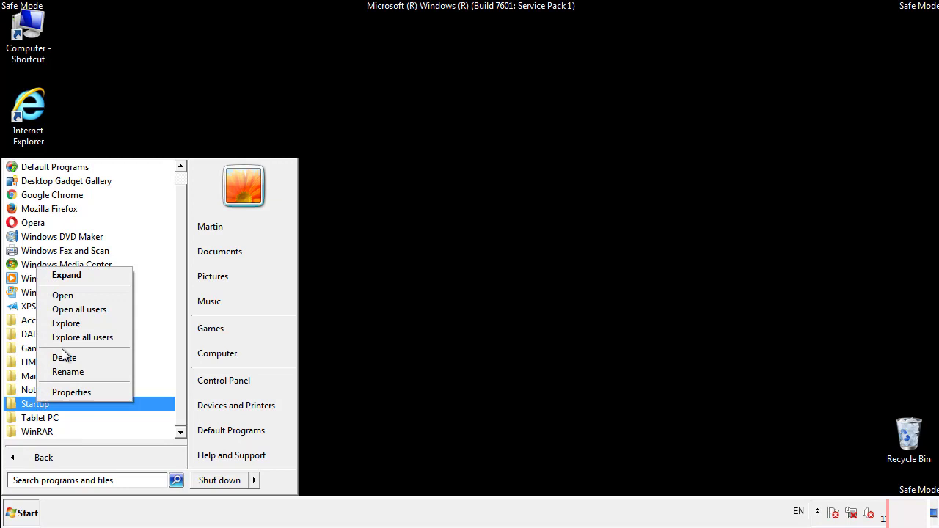
{"action": "left_click", "coordinate": [71, 295]}
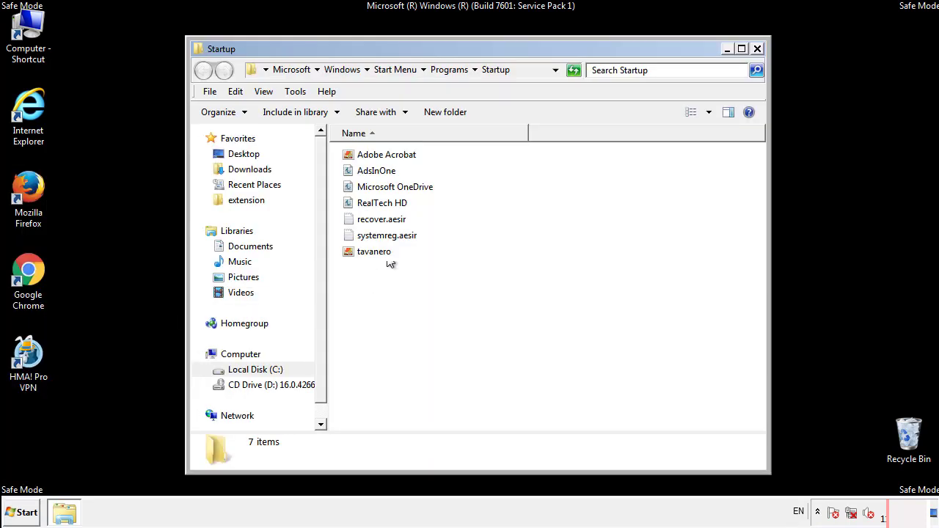
- Delete AdsInOne, recover.aesir, systemreg.aesir and tavanero from the Startup folder, and close the folder window
{"action": "left_click", "coordinate": [383, 175]}
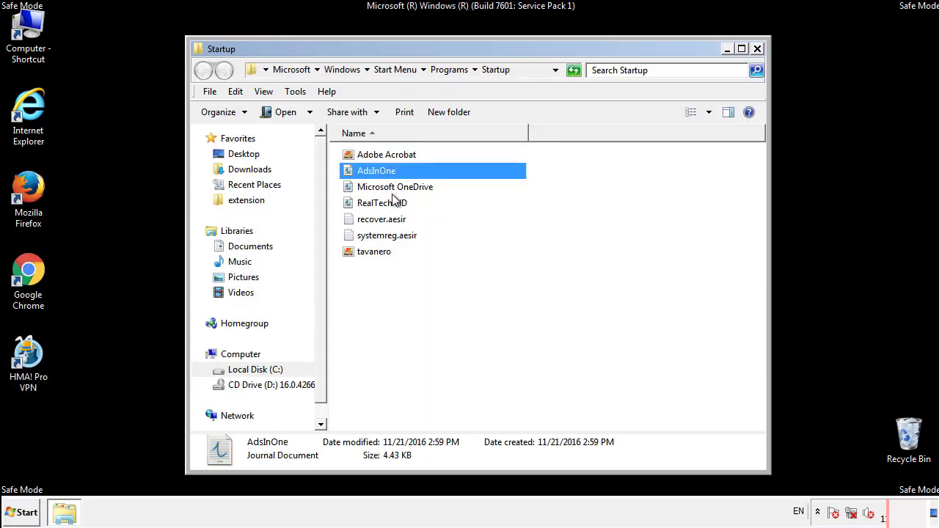
{"action": "left_click", "coordinate": [382, 221], "text": "ctrl"}
{"action": "left_click", "coordinate": [389, 235], "text": "ctrl"}
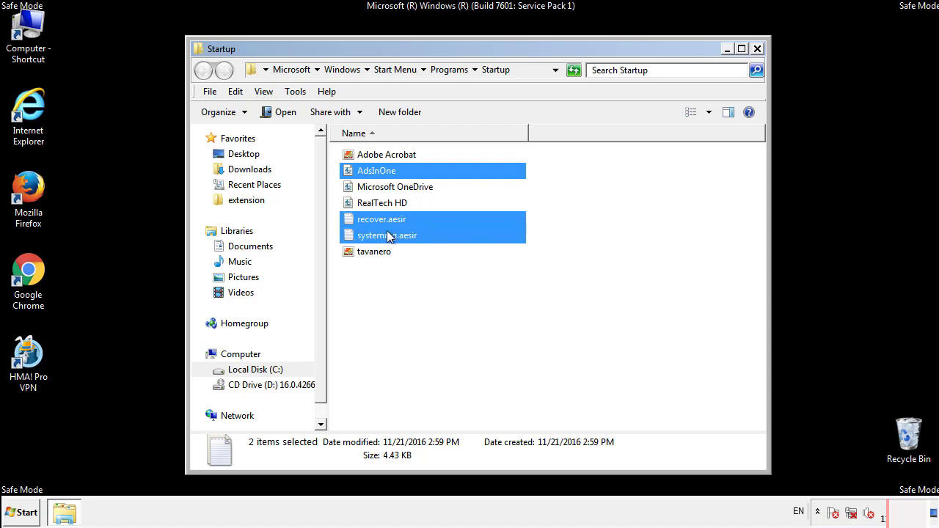
{"action": "left_click", "coordinate": [375, 250], "text": "ctrl"}
{"action": "right_click", "coordinate": [372, 252]}
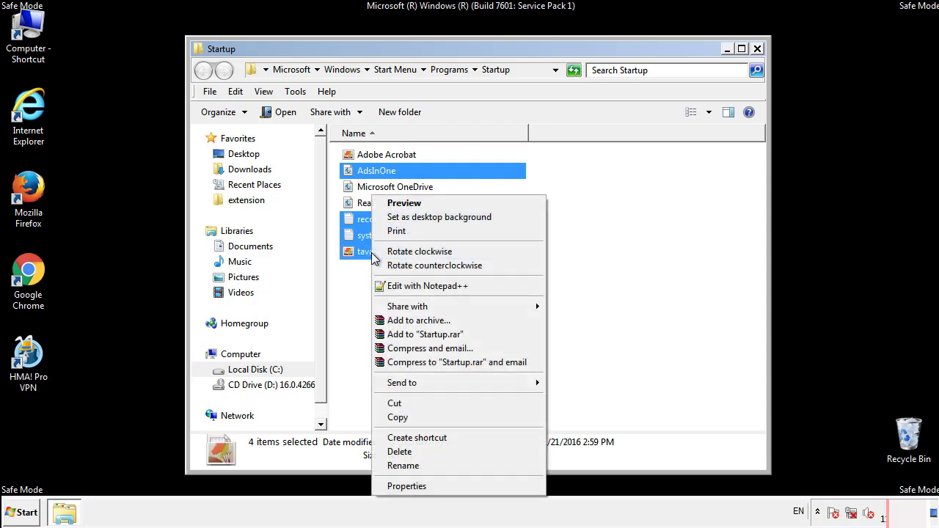
{"action": "left_click", "coordinate": [398, 452]}
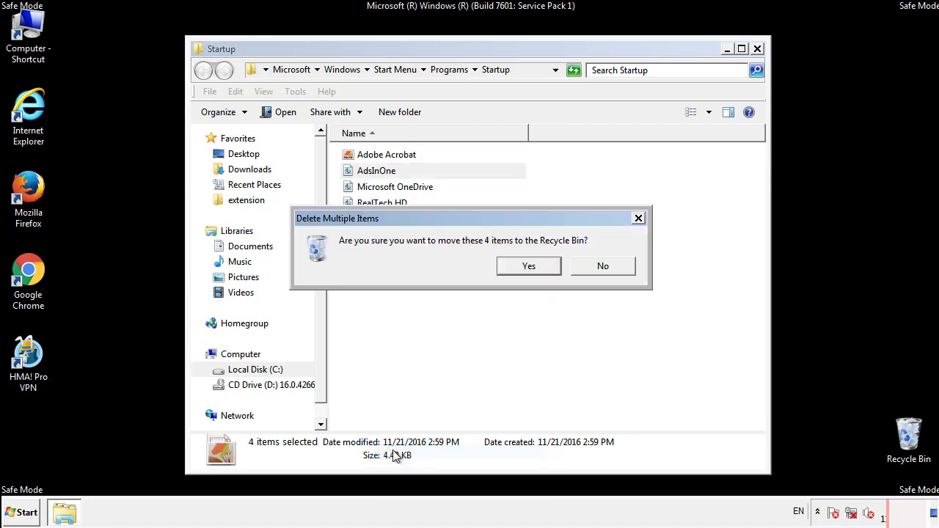
{"action": "left_click", "coordinate": [518, 269]}
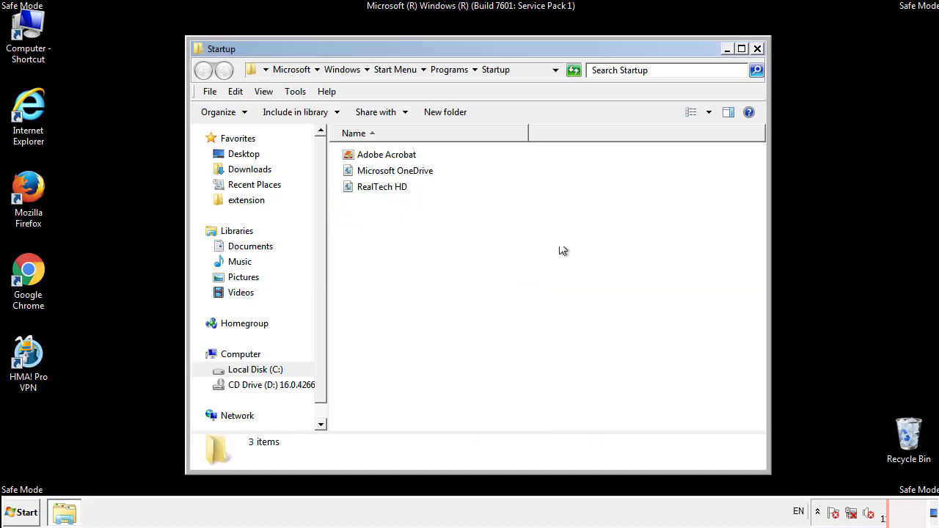
{"action": "left_click", "coordinate": [759, 59]}
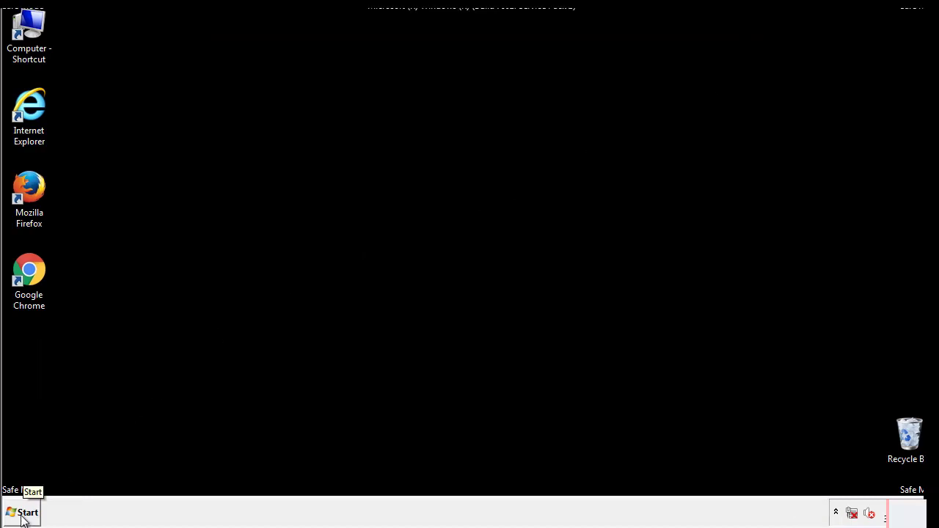
- Launch the Registry Editor with the regedit command
{"action": "left_click", "coordinate": [23, 514]}
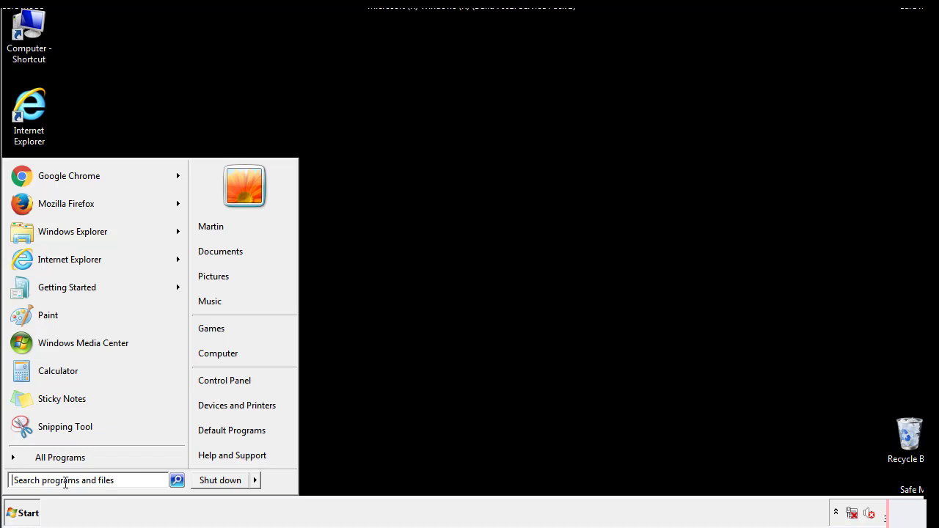
{"action": "type", "text": "reged"}
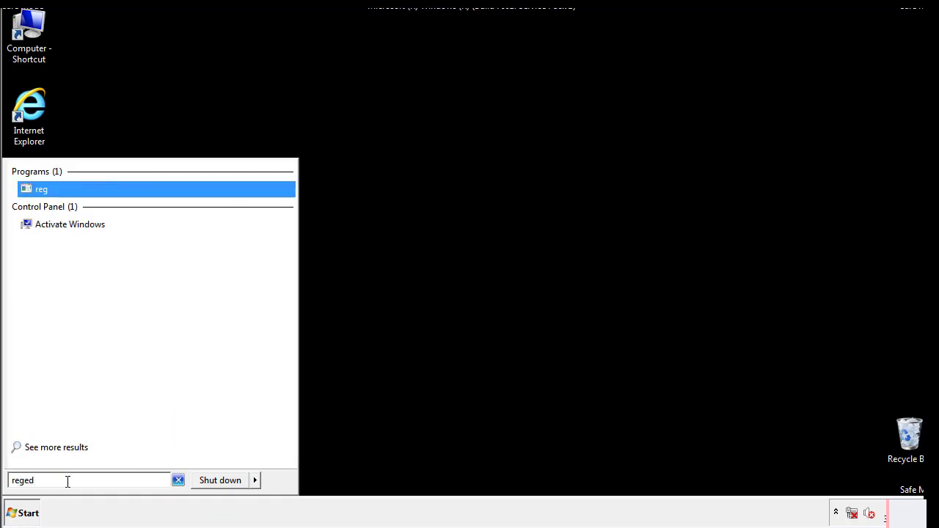
{"action": "type", "text": "it"}
{"action": "key", "text": "Return"}
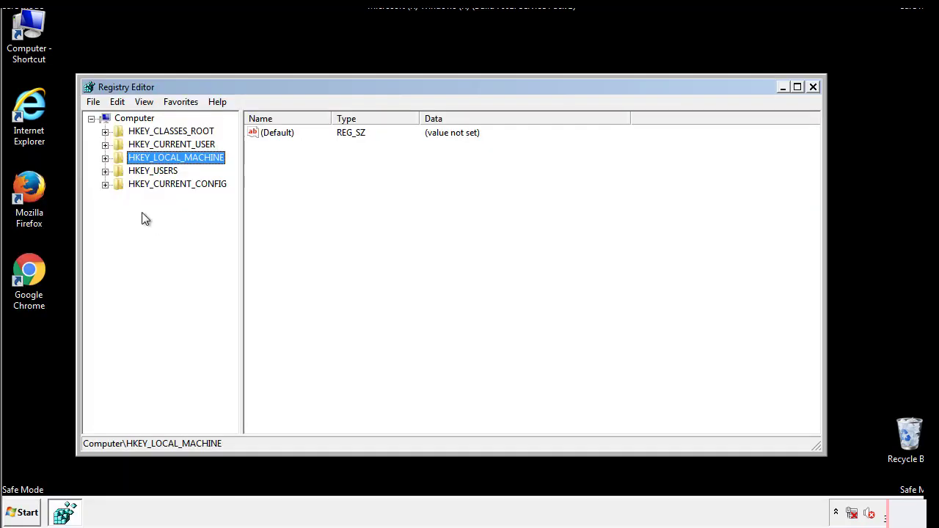
- Browse to the registry key HKEY_LOCAL_MACHINE\SOFTWARE\Microsoft\Windows\CurrentVersion\Run
{"action": "left_click", "coordinate": [104, 158]}
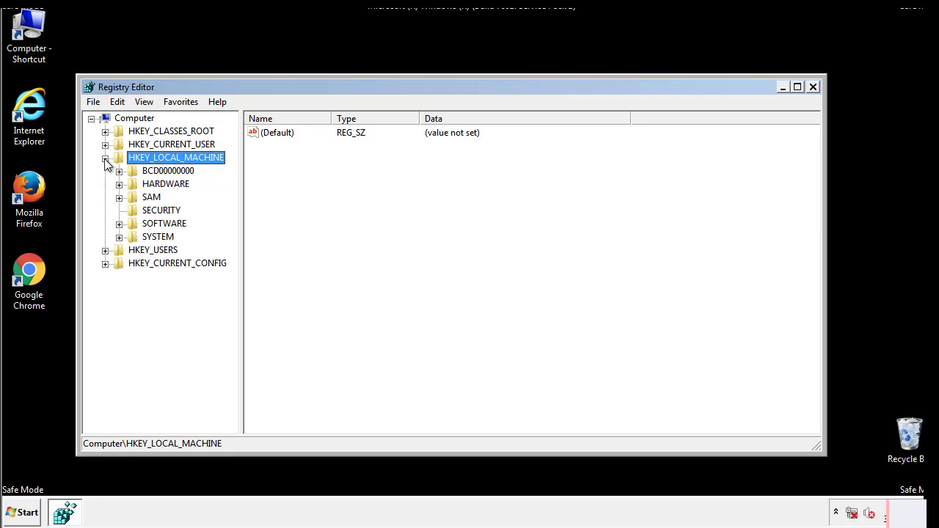
{"action": "left_click", "coordinate": [119, 224]}
{"action": "left_click_drag", "start_coordinate": [231, 218], "coordinate": [232, 245]}
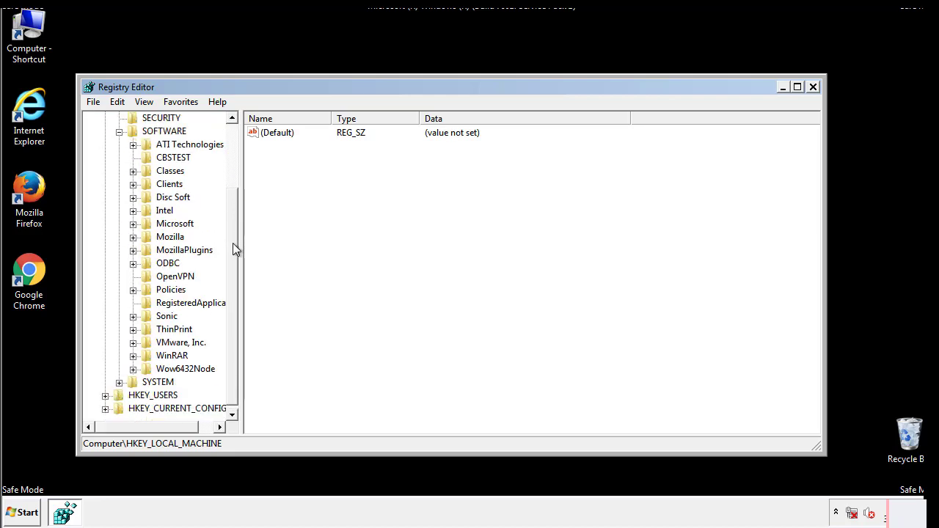
{"action": "left_click", "coordinate": [133, 224]}
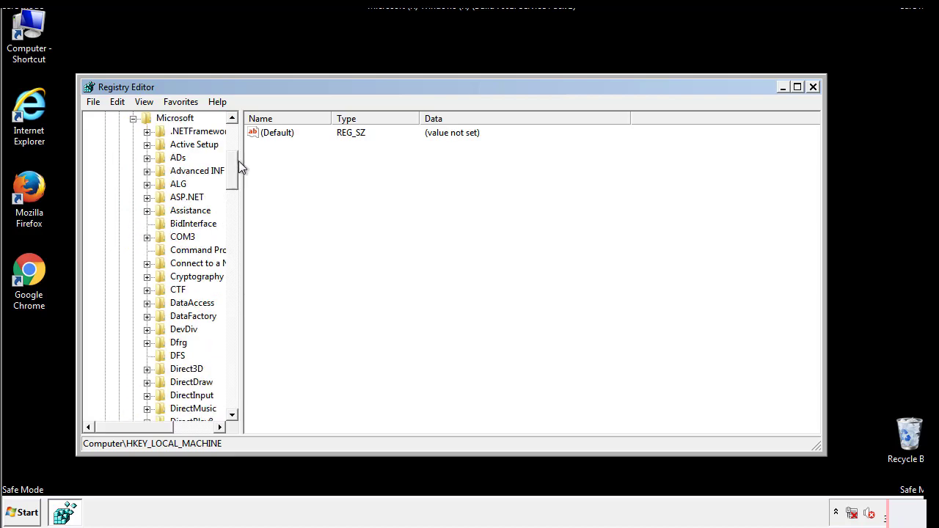
{"action": "mouse_move", "coordinate": [231, 180]}
{"action": "left_mouse_down"}
{"action": "mouse_move", "coordinate": [235, 393]}
{"action": "mouse_move", "coordinate": [235, 379]}
{"action": "left_mouse_up"}
{"action": "left_click", "coordinate": [147, 223]}
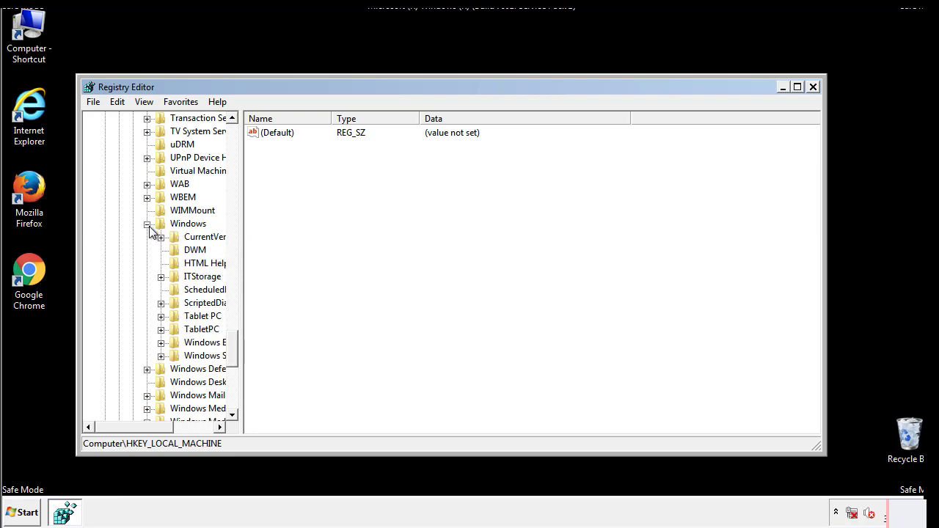
{"action": "left_click_drag", "start_coordinate": [129, 428], "coordinate": [157, 430]}
{"action": "left_click", "coordinate": [121, 237]}
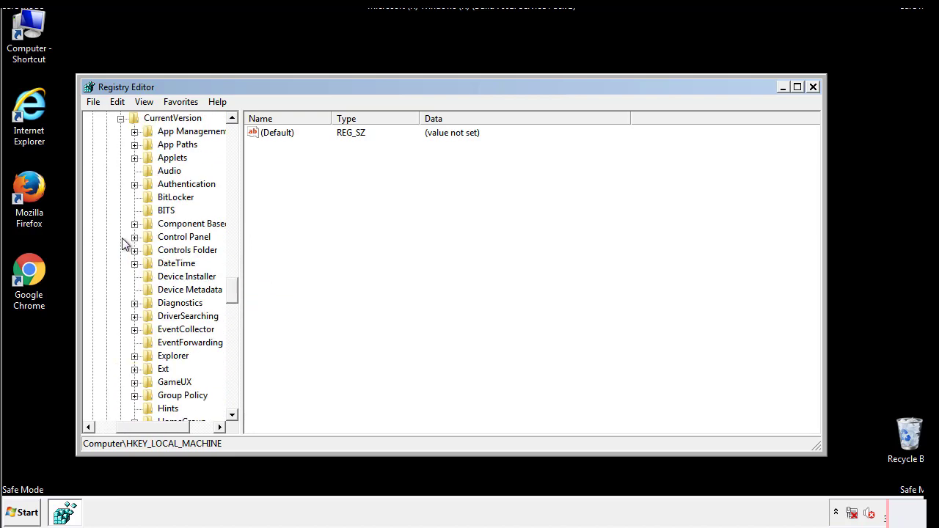
{"action": "left_click_drag", "start_coordinate": [238, 290], "coordinate": [233, 339]}
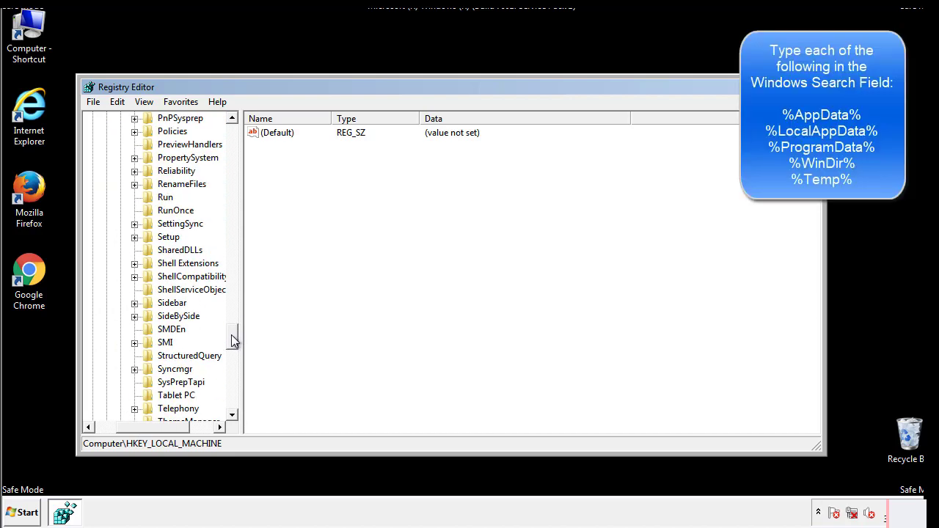
{"action": "left_click", "coordinate": [154, 200]}
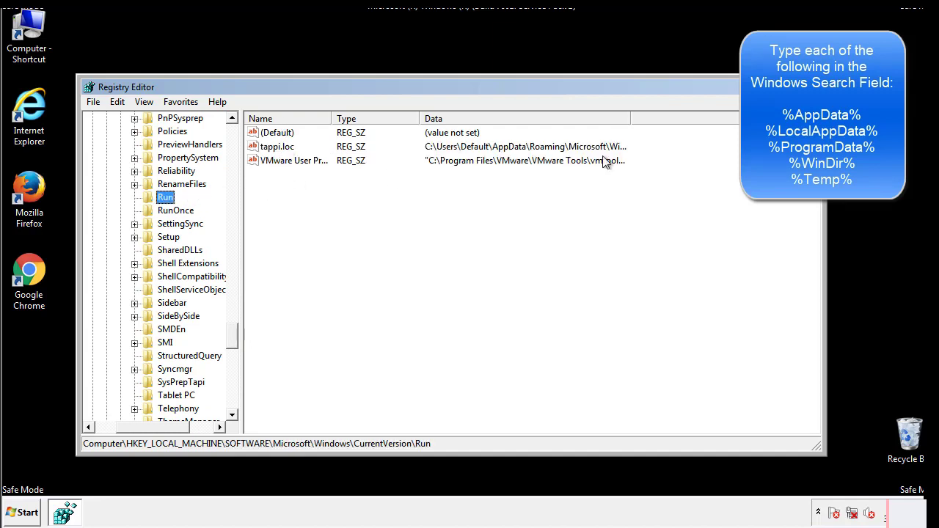
- Permanently delete the suspicious tappi.loc value from the HKEY_LOCAL_MACHINE Run key
{"action": "left_click", "coordinate": [277, 150]}
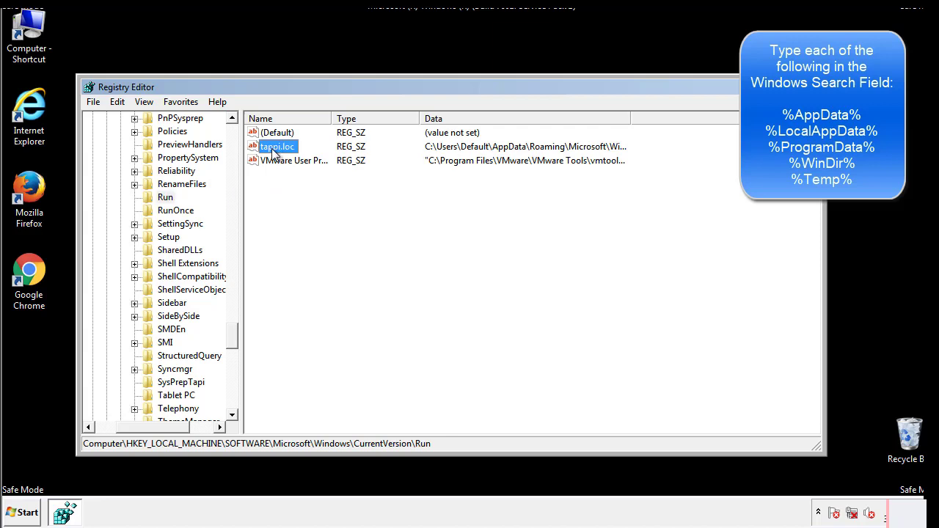
{"action": "right_click", "coordinate": [271, 148]}
{"action": "left_click", "coordinate": [295, 191]}
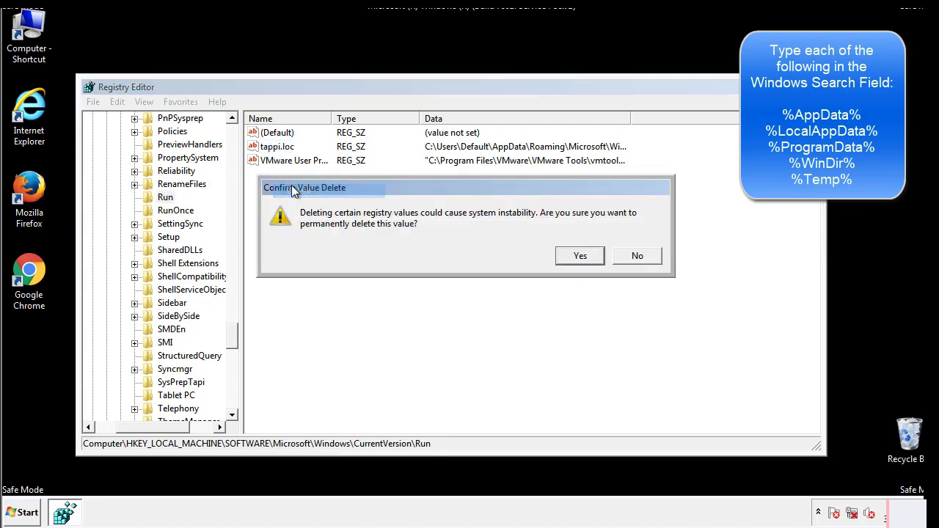
{"action": "left_click", "coordinate": [571, 257]}
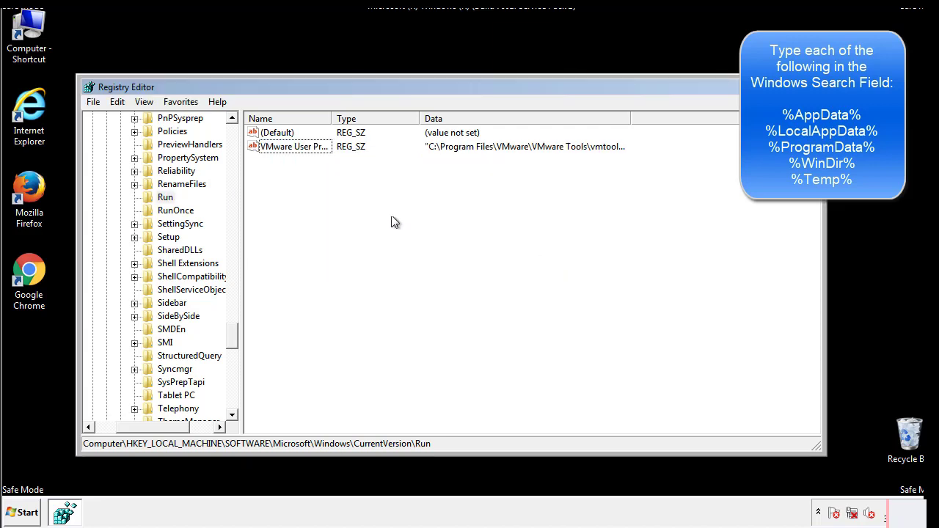
- Collapse the whole HKEY_LOCAL_MACHINE branch in the registry tree
{"action": "left_click_drag", "start_coordinate": [231, 331], "coordinate": [231, 399]}
{"action": "left_click_drag", "start_coordinate": [156, 428], "coordinate": [114, 437]}
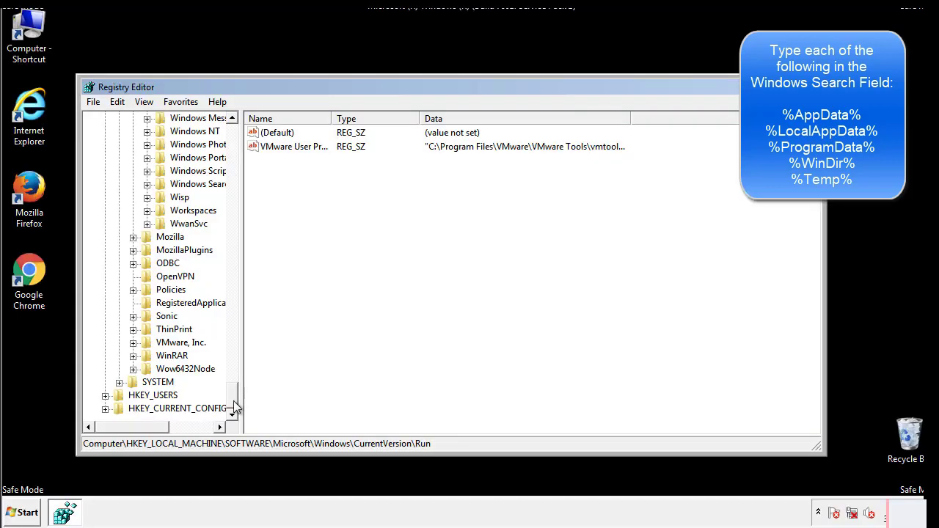
{"action": "left_click_drag", "start_coordinate": [233, 403], "coordinate": [239, 139]}
{"action": "left_click", "coordinate": [105, 158]}
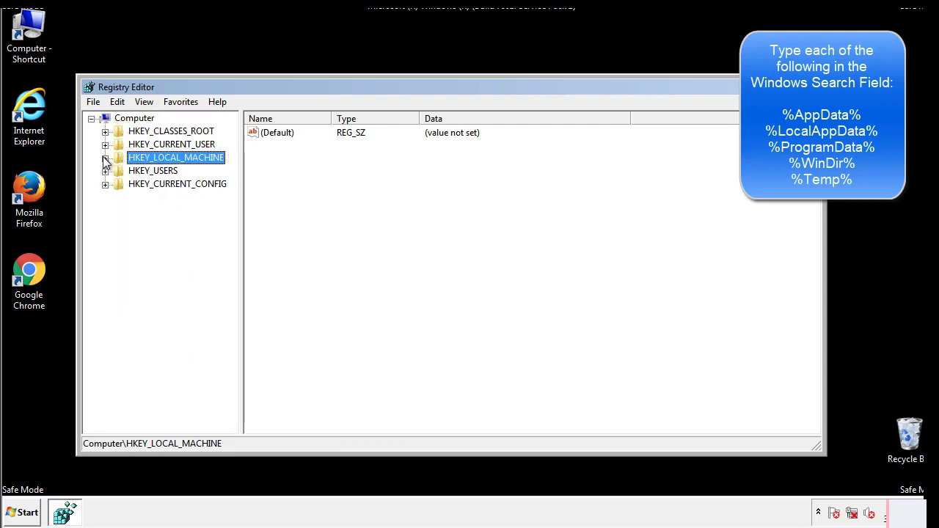
- Open the key HKEY_CURRENT_USER\Software\Microsoft\Windows\CurrentVersion\Run and check its startup values for suspicious entries
{"action": "left_click", "coordinate": [105, 145]}
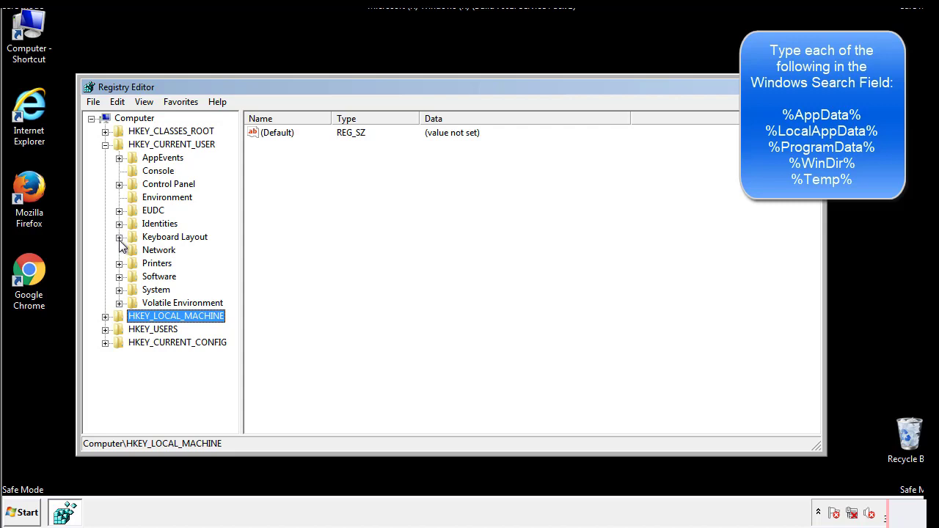
{"action": "left_click", "coordinate": [119, 277]}
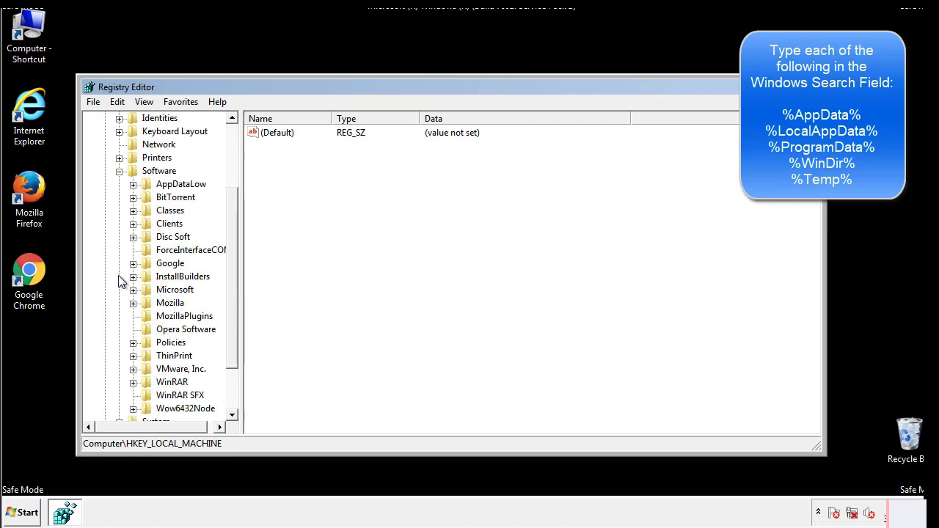
{"action": "left_click_drag", "start_coordinate": [233, 273], "coordinate": [233, 285]}
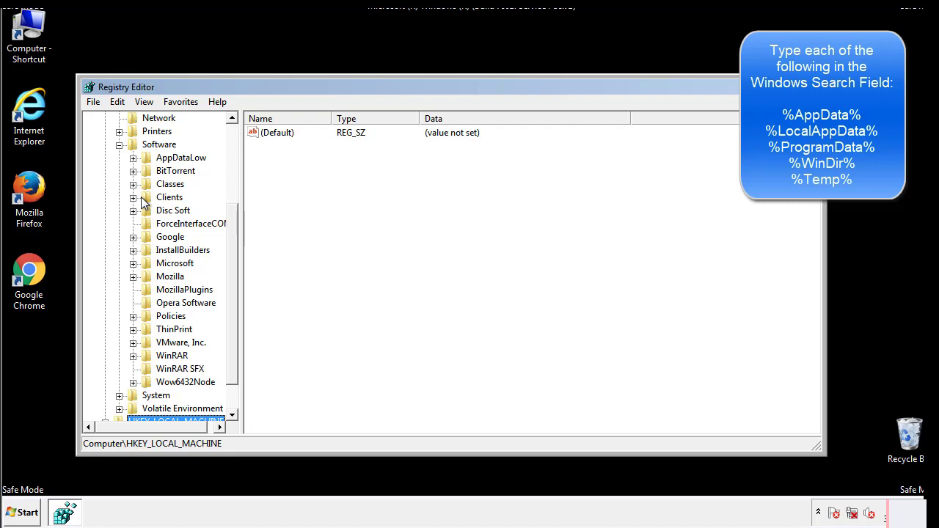
{"action": "left_click", "coordinate": [132, 263]}
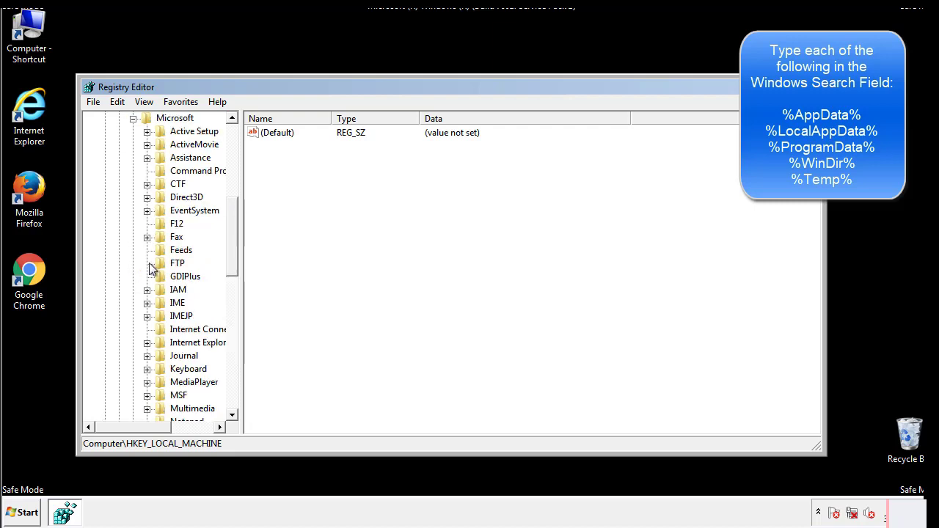
{"action": "left_click_drag", "start_coordinate": [232, 220], "coordinate": [231, 305]}
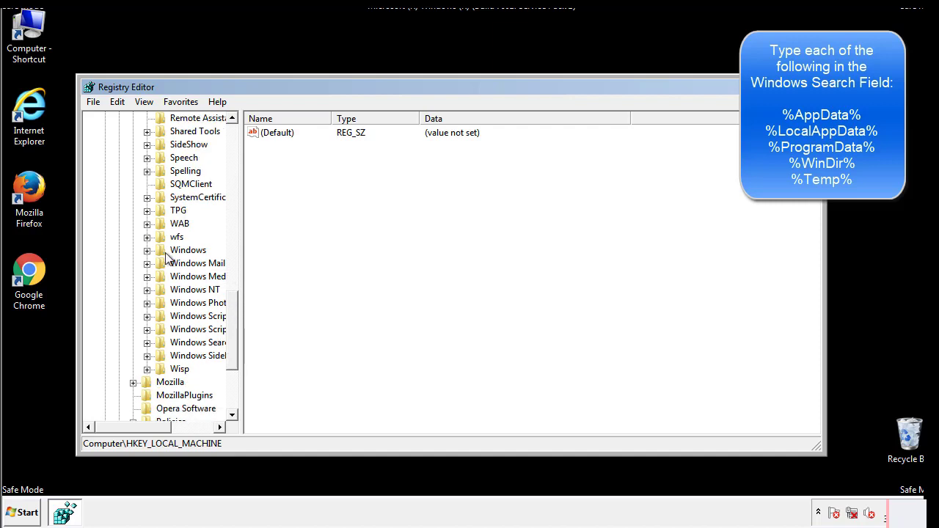
{"action": "left_click", "coordinate": [148, 251]}
{"action": "left_click", "coordinate": [161, 264]}
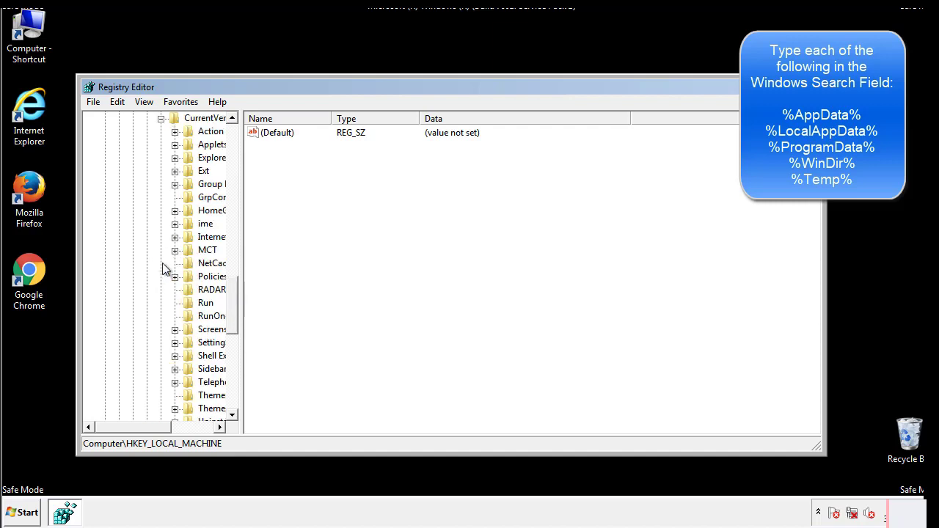
{"action": "left_click_drag", "start_coordinate": [141, 431], "coordinate": [166, 427]}
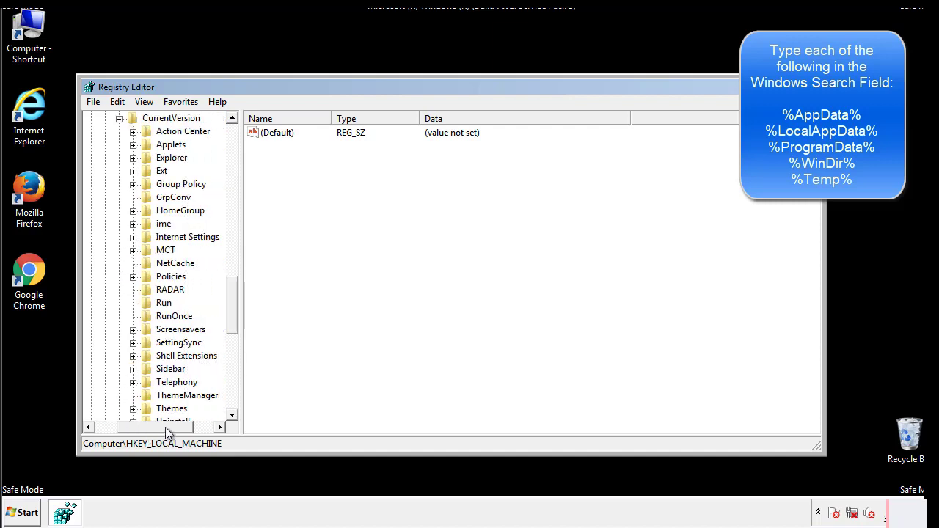
{"action": "left_click", "coordinate": [163, 302]}
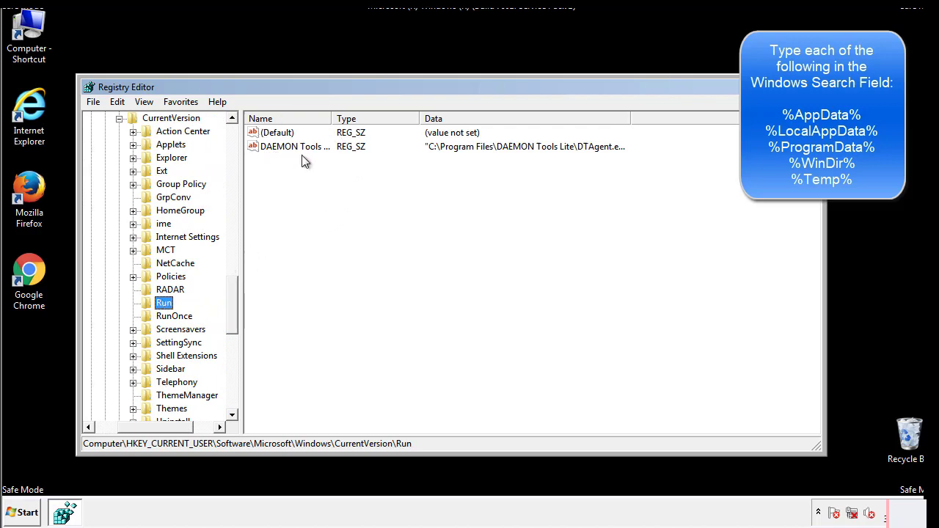
{"action": "left_click", "coordinate": [400, 168]}
- Collapse the Windows key under HKEY_CURRENT_USER\Software\Microsoft and return to the start of the registry tree
{"action": "left_click_drag", "start_coordinate": [156, 425], "coordinate": [137, 426]}
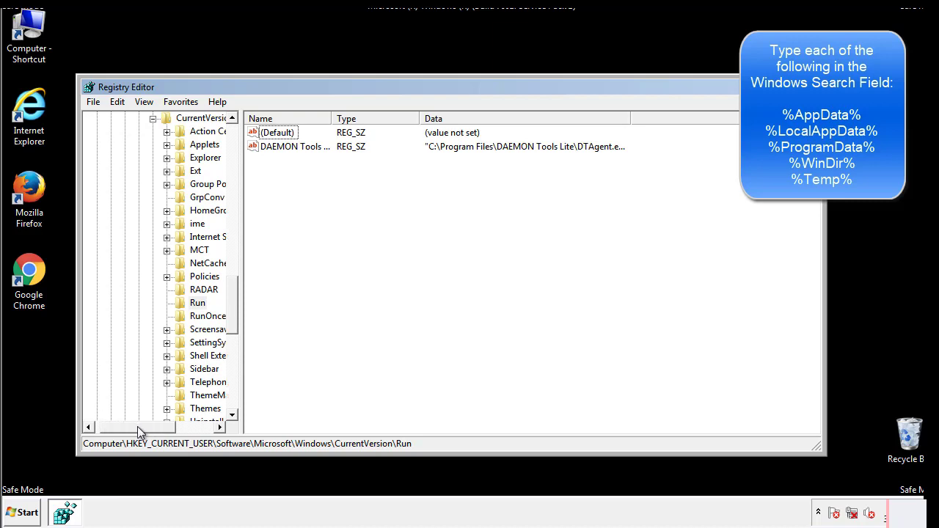
{"action": "left_click_drag", "start_coordinate": [233, 318], "coordinate": [232, 306]}
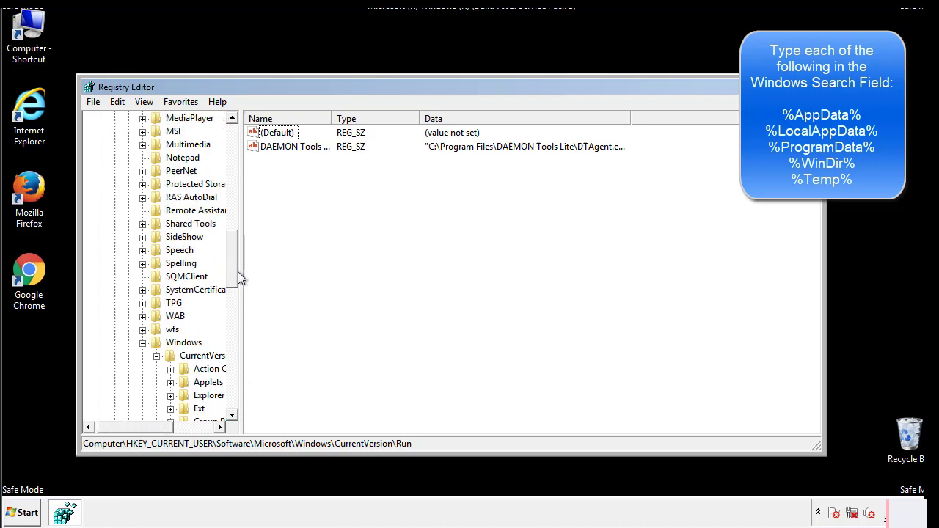
{"action": "left_click", "coordinate": [143, 344]}
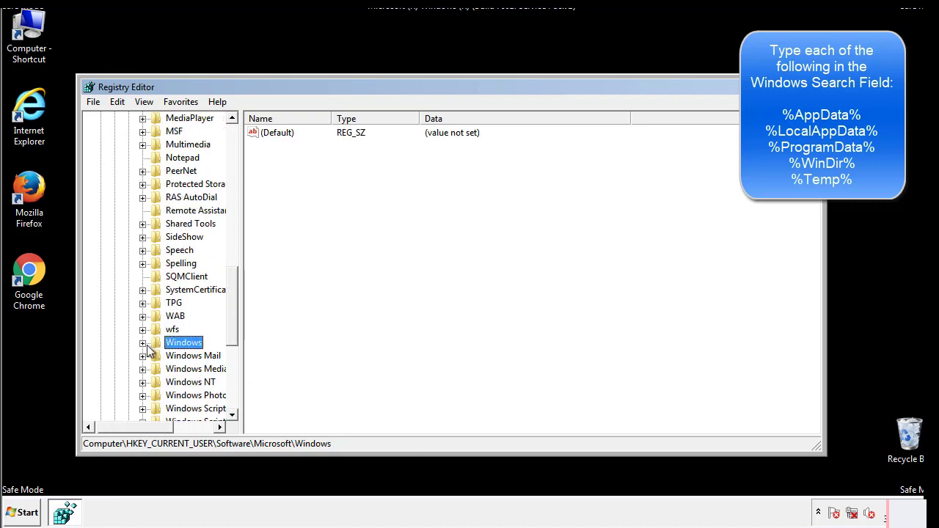
{"action": "left_click_drag", "start_coordinate": [235, 327], "coordinate": [237, 181]}
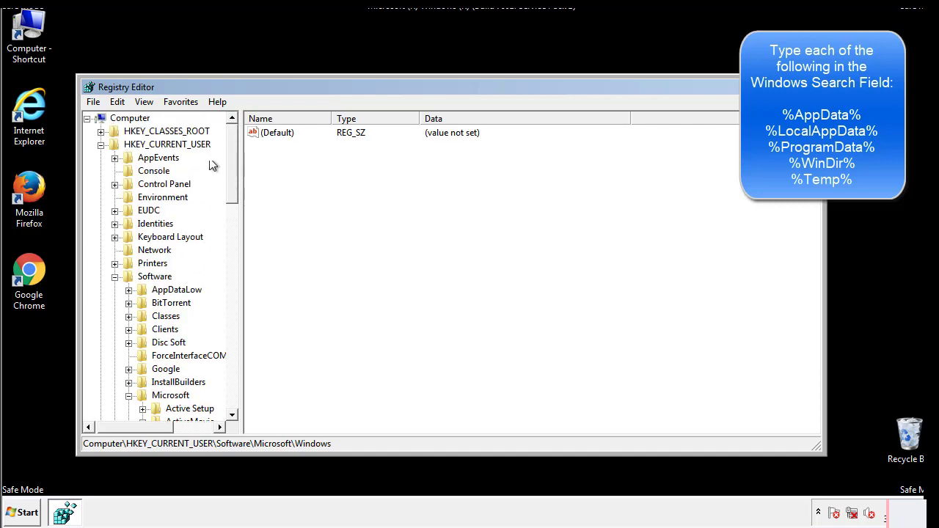
- Search the registry keys, values and data for %temp%
{"action": "left_click", "coordinate": [119, 102]}
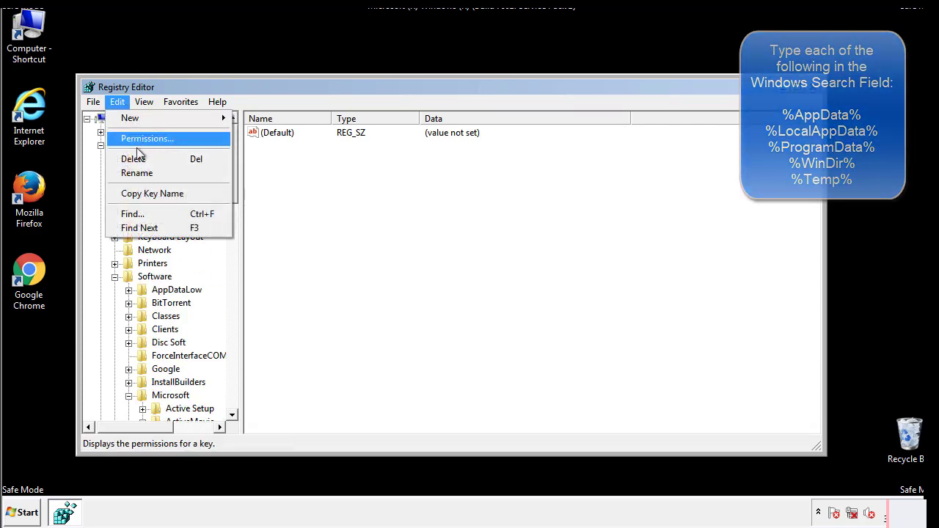
{"action": "left_click", "coordinate": [132, 214]}
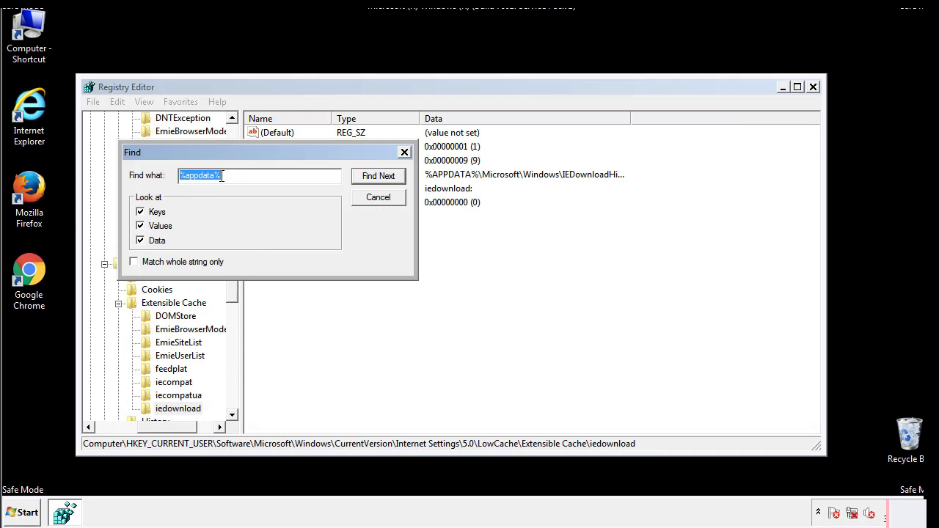
{"action": "type", "text": "%temp%"}
{"action": "key", "text": "Return"}
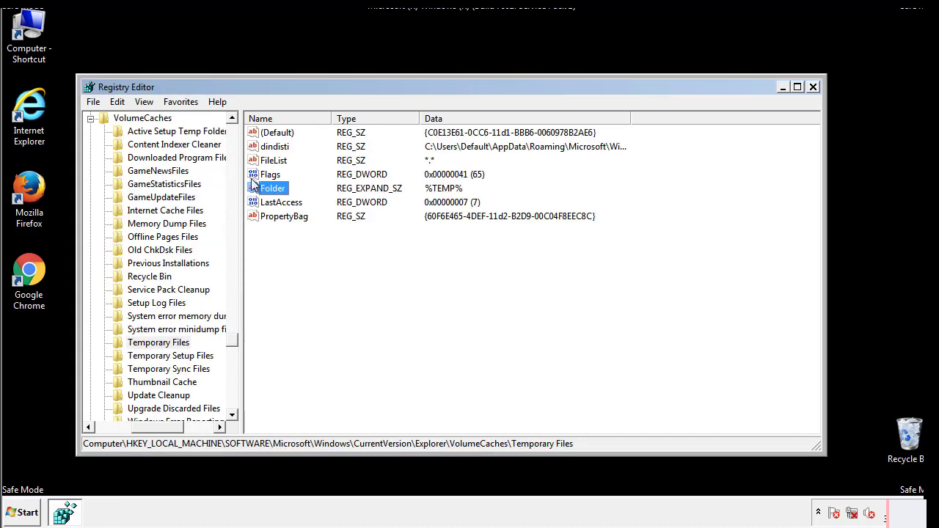
- Permanently delete all values of the Temporary Files key under VolumeCaches and close the Registry Editor
{"action": "left_click", "coordinate": [385, 257]}
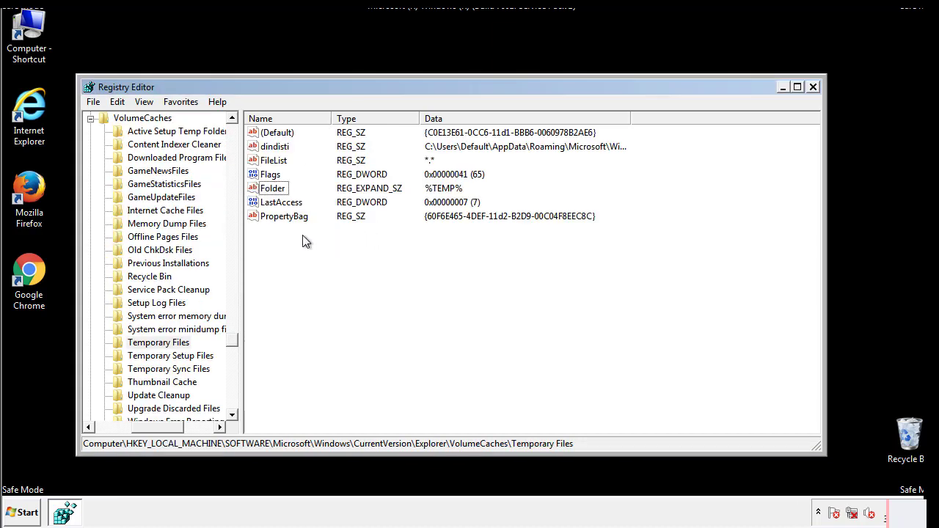
{"action": "left_click_drag", "start_coordinate": [302, 236], "coordinate": [268, 136]}
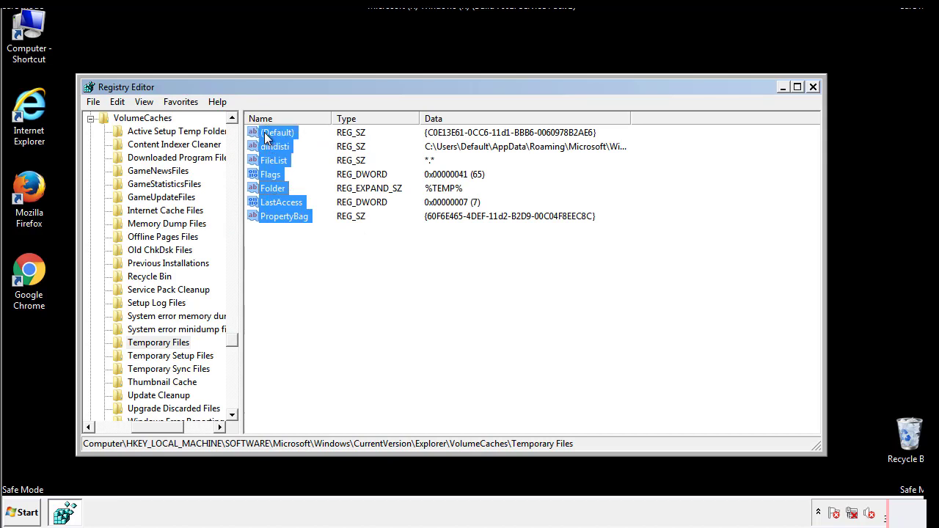
{"action": "right_click", "coordinate": [268, 137]}
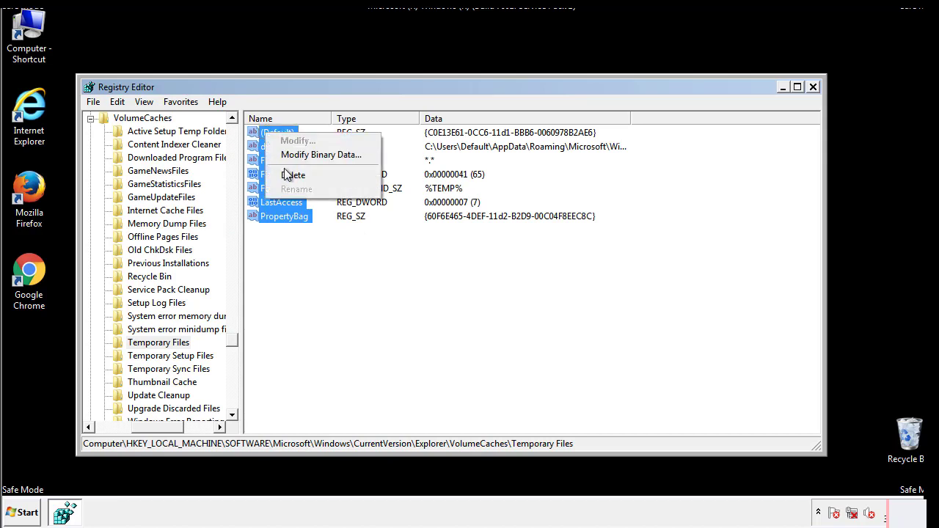
{"action": "left_click", "coordinate": [287, 176]}
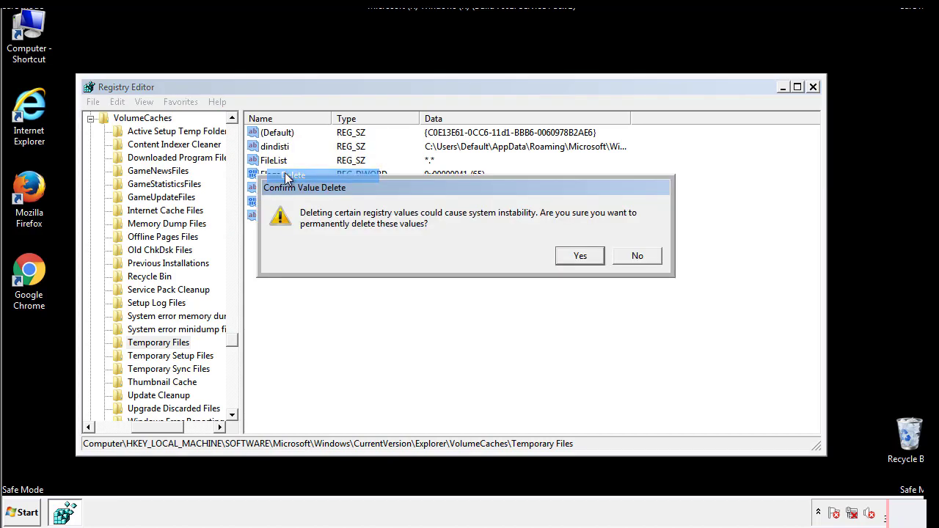
{"action": "left_click", "coordinate": [595, 257]}
{"action": "left_click", "coordinate": [323, 174]}
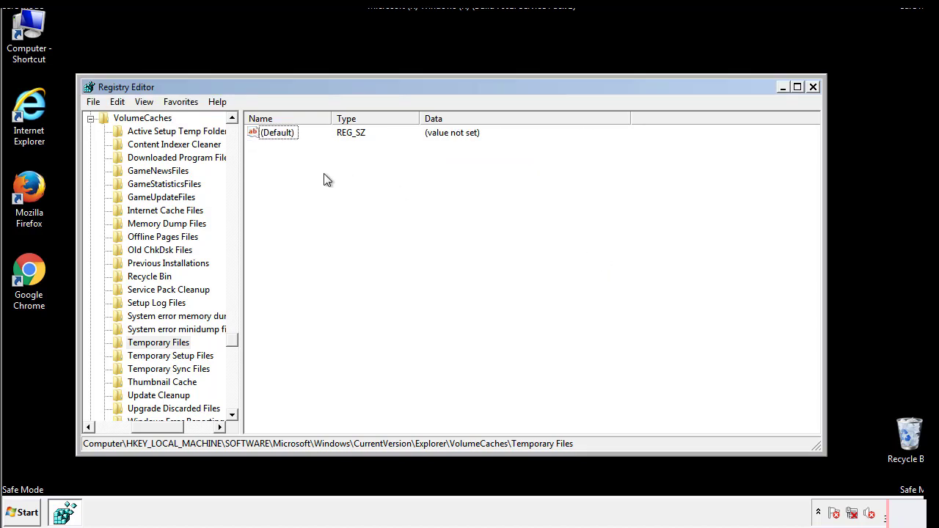
{"action": "left_click", "coordinate": [814, 88]}
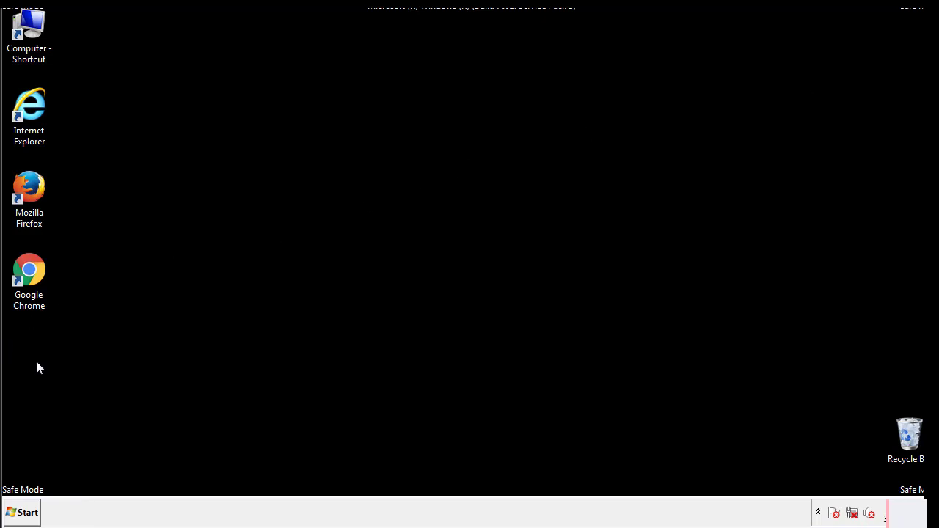
- Run msconfig to open the System Configuration utility
{"action": "left_click", "coordinate": [18, 513]}
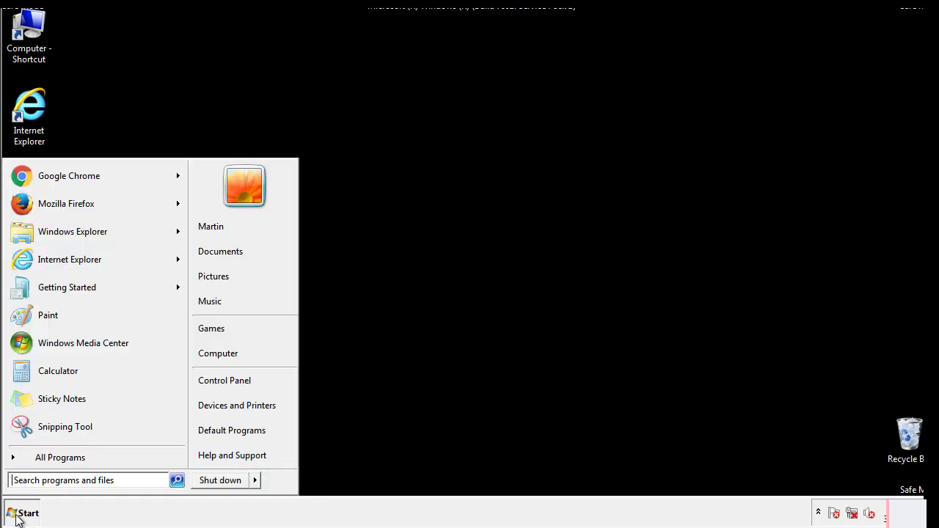
{"action": "left_click", "coordinate": [51, 480]}
{"action": "type", "text": "mscon"}
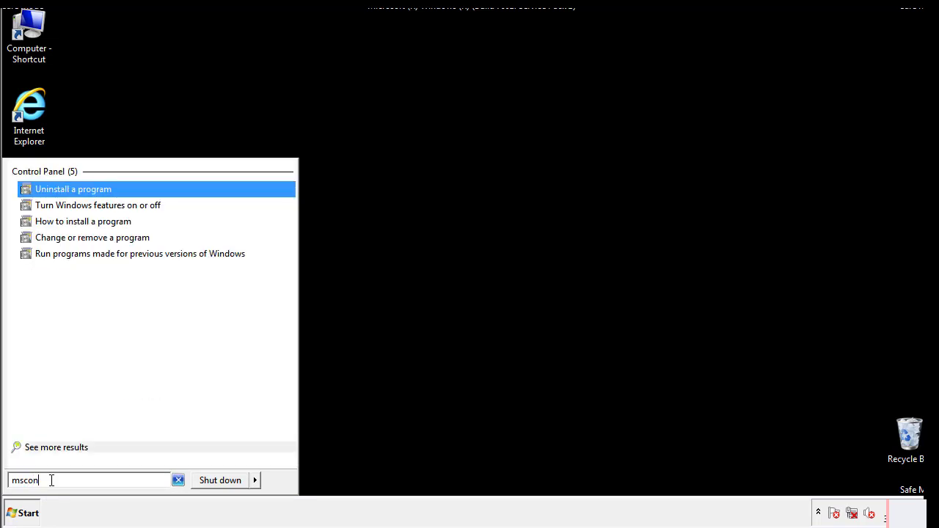
{"action": "type", "text": "fig"}
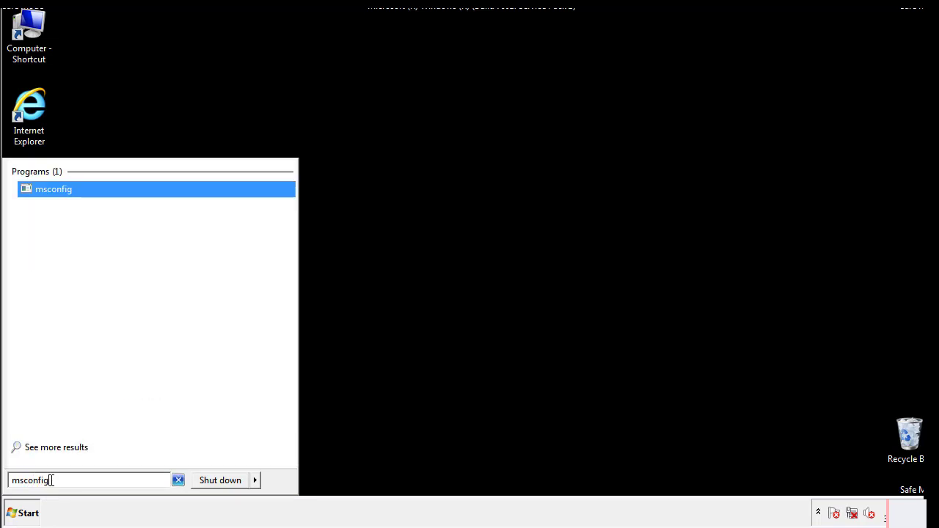
{"action": "key", "text": "Return"}
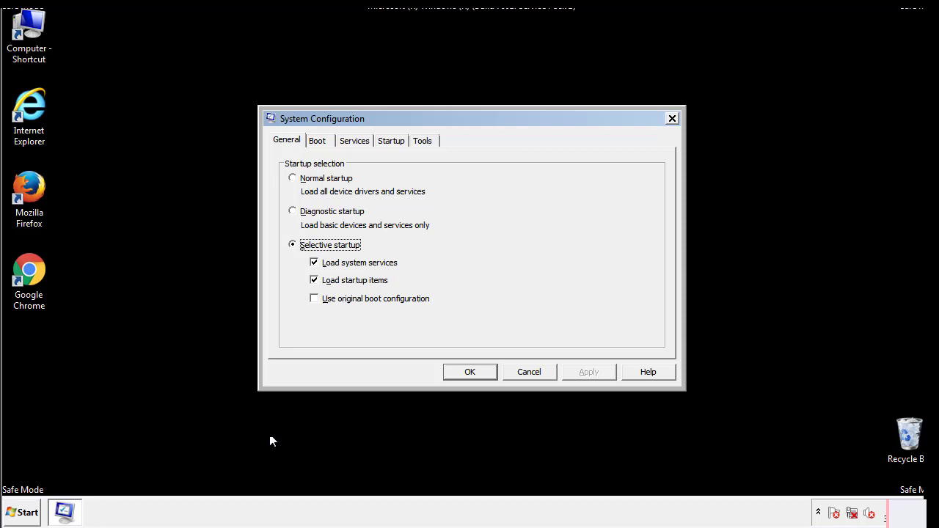
- Turn off Safe boot for Windows 7, apply the change and restart the computer
{"action": "left_click", "coordinate": [317, 140]}
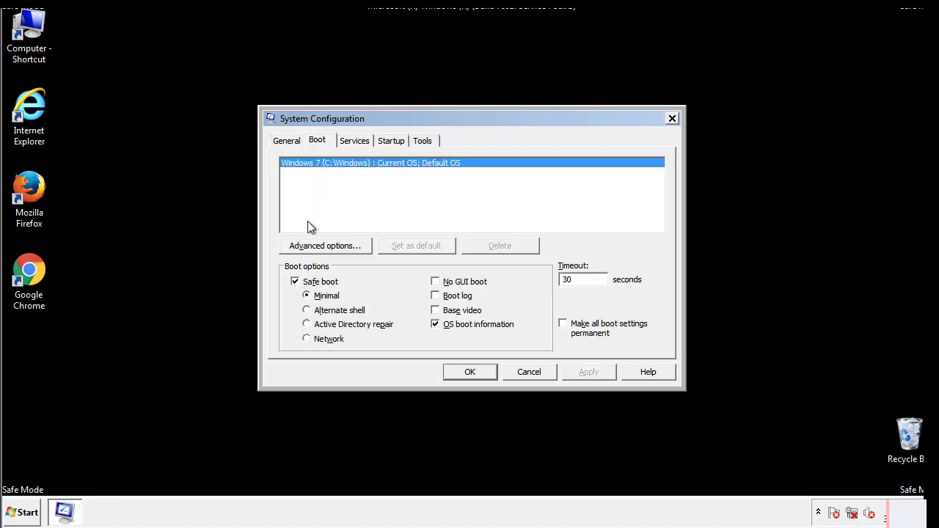
{"action": "left_click", "coordinate": [298, 284]}
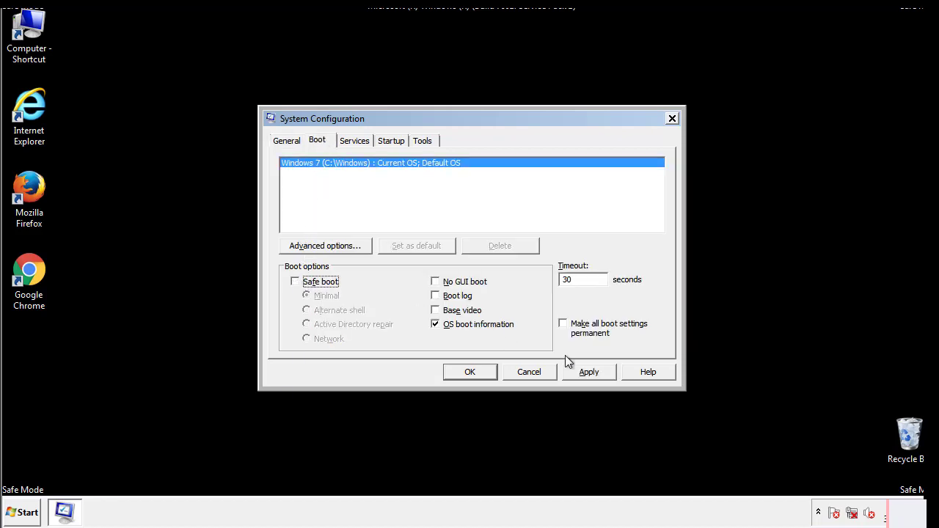
{"action": "left_click", "coordinate": [591, 372]}
{"action": "left_click", "coordinate": [468, 372]}
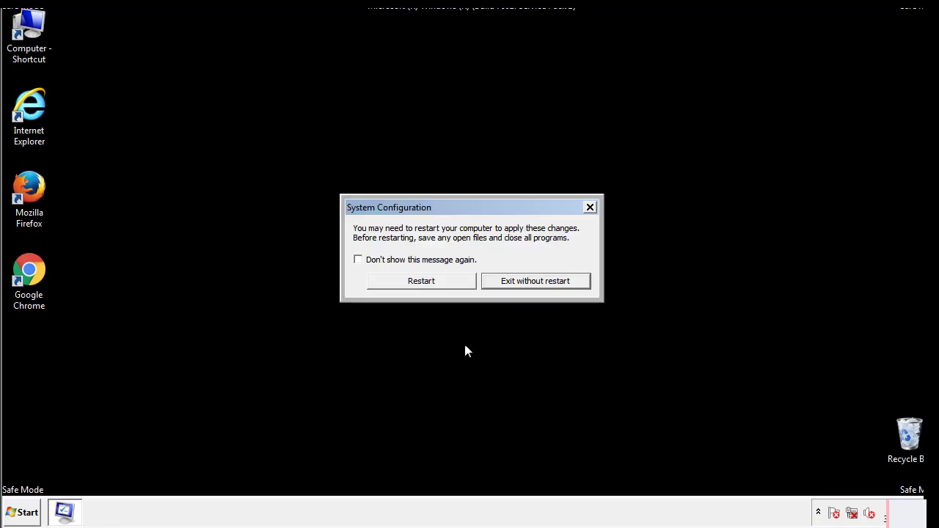
{"action": "left_click", "coordinate": [434, 285]}
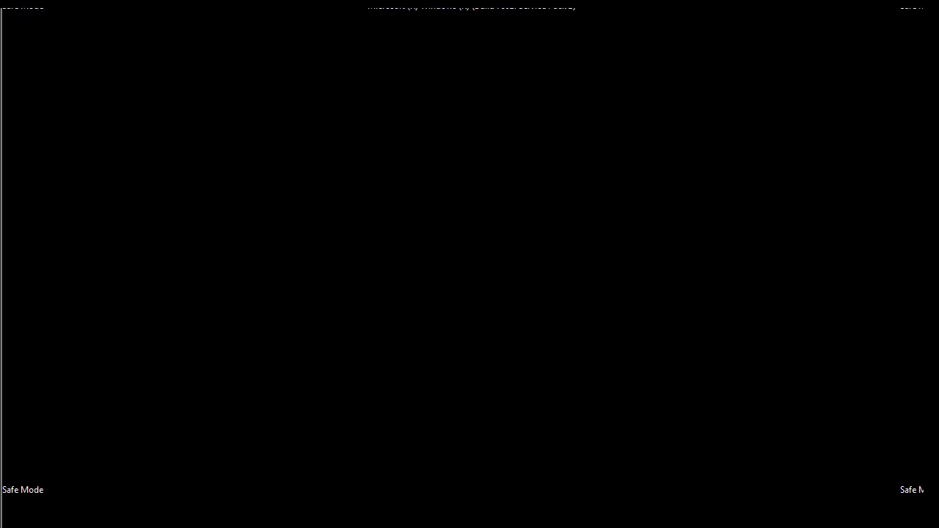